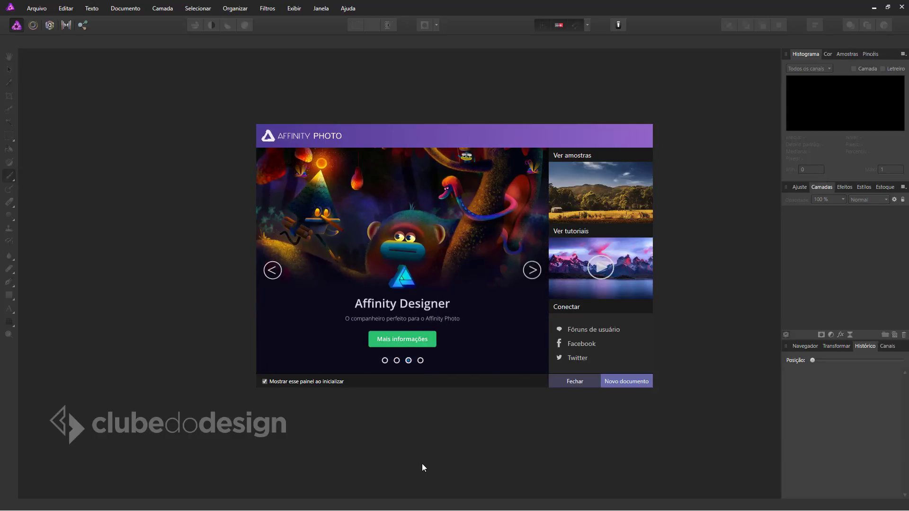
Step: Open adorable-animal-bed-374898.jpg from the desktop Affinity folder via Arquivo > Abrir
{"action": "left_click", "coordinate": [36, 8]}
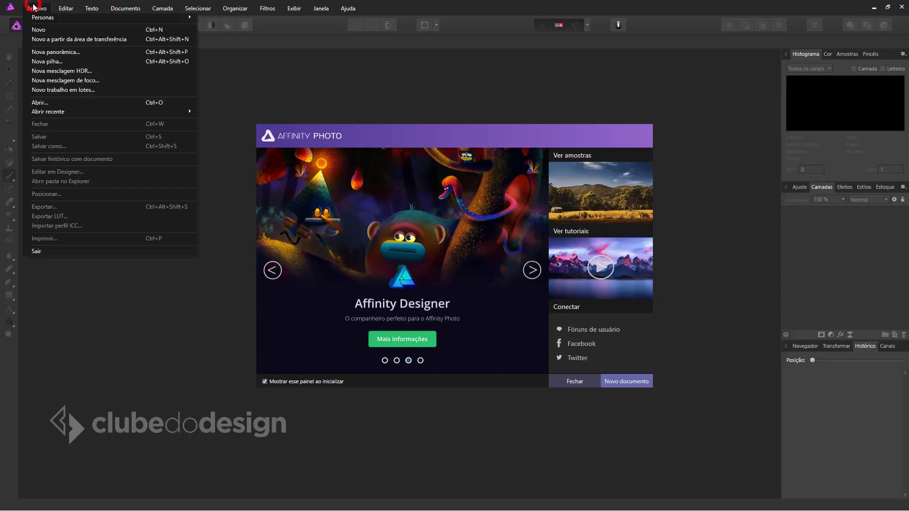
{"action": "left_click", "coordinate": [62, 103]}
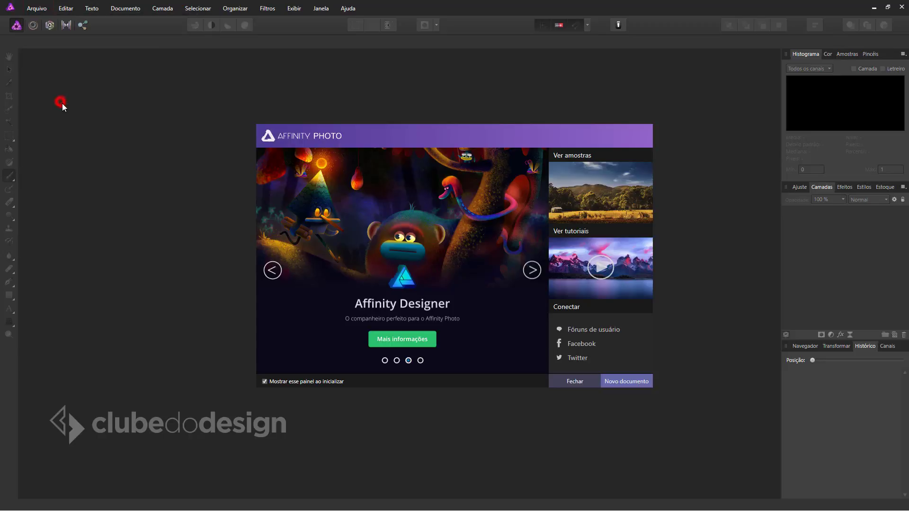
{"action": "left_click", "coordinate": [204, 97]}
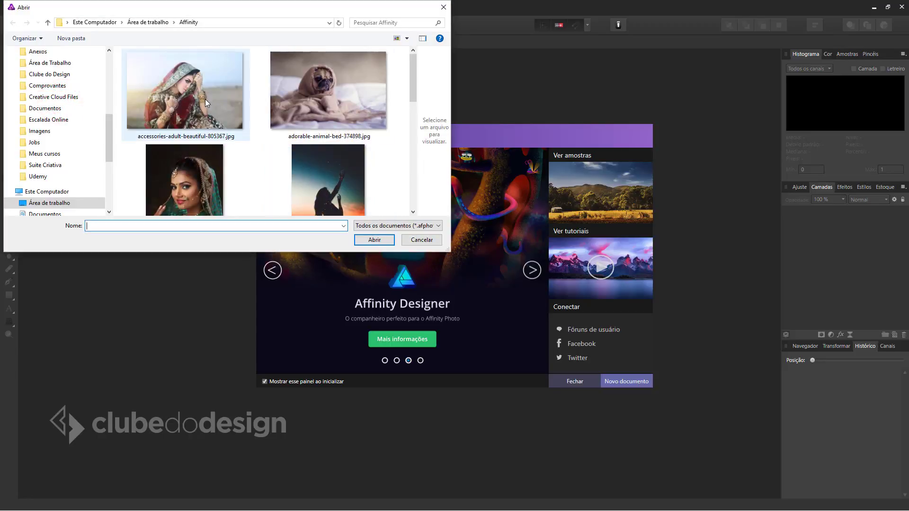
{"action": "left_click", "coordinate": [341, 97]}
{"action": "left_click", "coordinate": [372, 240]}
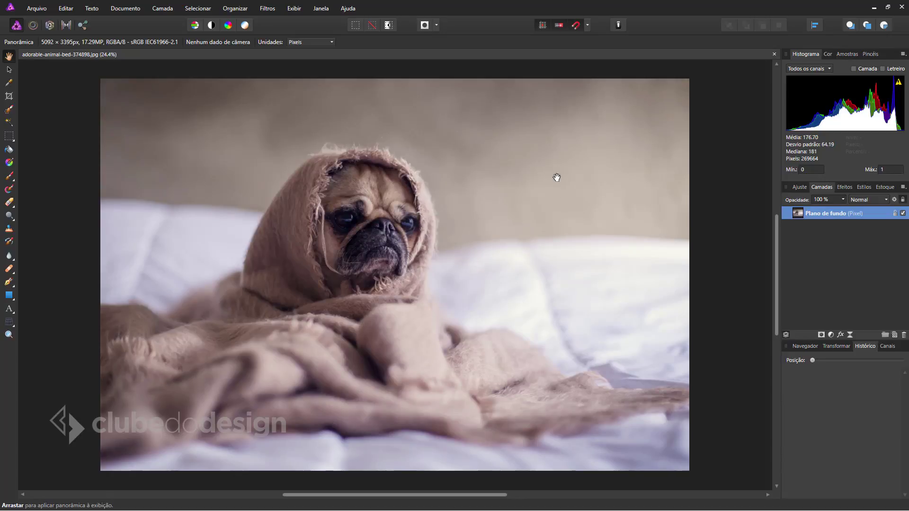
Step: Paint a black Paint Brush stroke across the wall, undoing the stray extra dabs
{"action": "key", "text": "b"}
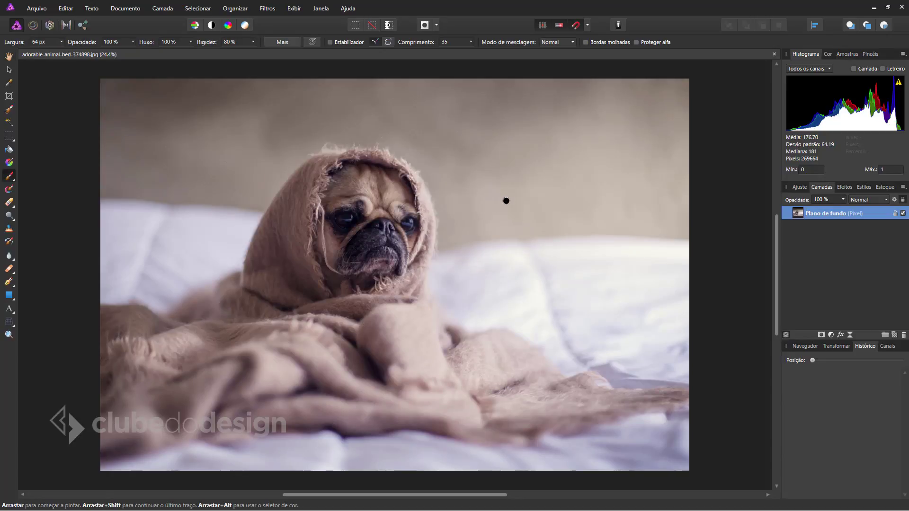
{"action": "left_click_drag", "start_coordinate": [484, 220], "coordinate": [610, 128]}
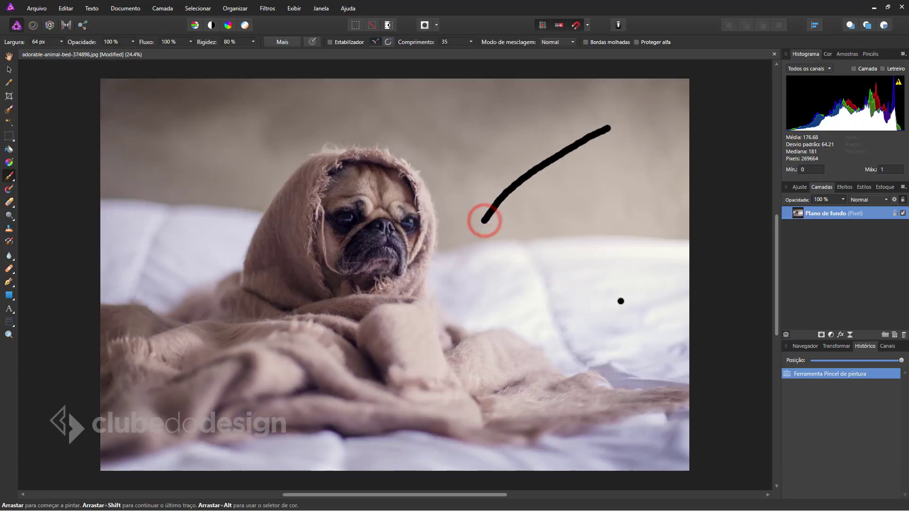
{"action": "left_click", "coordinate": [593, 179]}
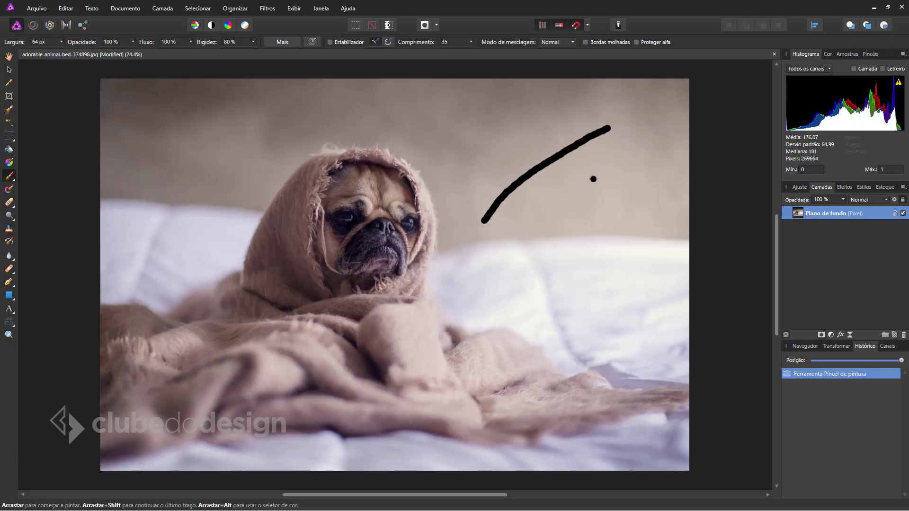
{"action": "key", "text": "ctrl+z"}
{"action": "left_click", "coordinate": [560, 170]}
{"action": "key", "text": "ctrl+z"}
{"action": "left_click", "coordinate": [160, 113]}
Step: Save the JPG with the stroke via Arquivo > Salvar and bring up File Explorer
{"action": "left_click", "coordinate": [36, 9]}
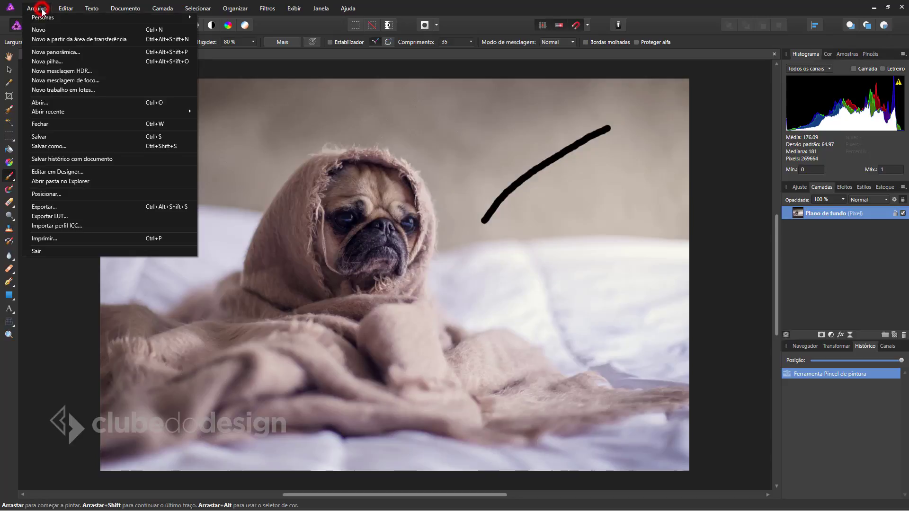
{"action": "left_click", "coordinate": [159, 138]}
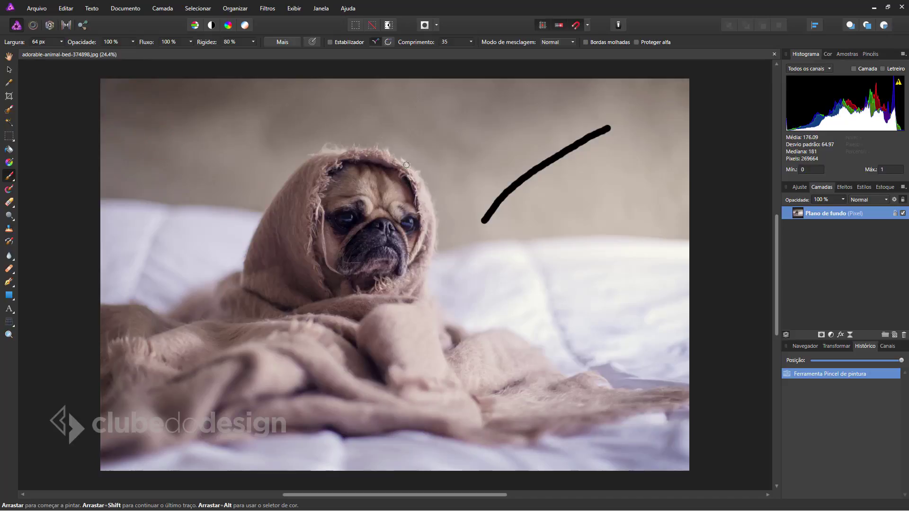
{"action": "key", "text": "super+e"}
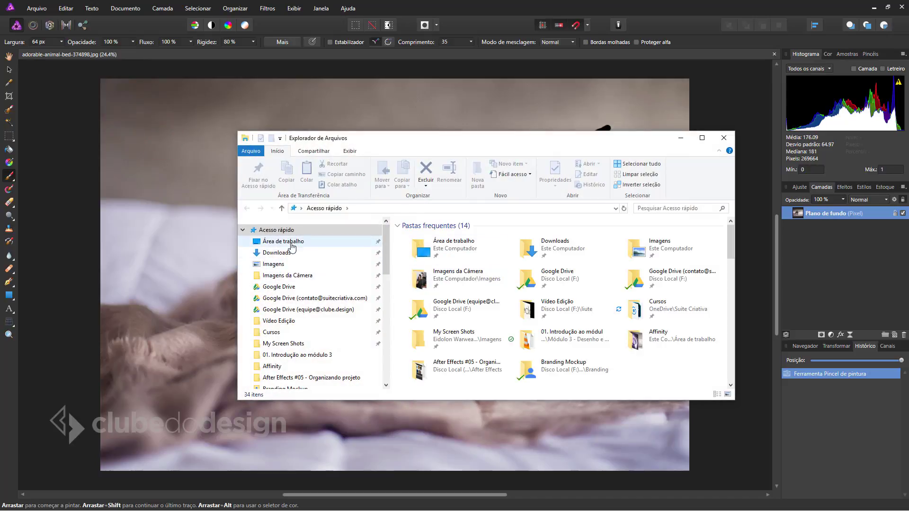
Step: View adorable-animal-bed-374898.jpg from Desktop > Affinity in Photos, then return to Affinity Photo
{"action": "left_click", "coordinate": [292, 247]}
{"action": "double_click", "coordinate": [432, 258]}
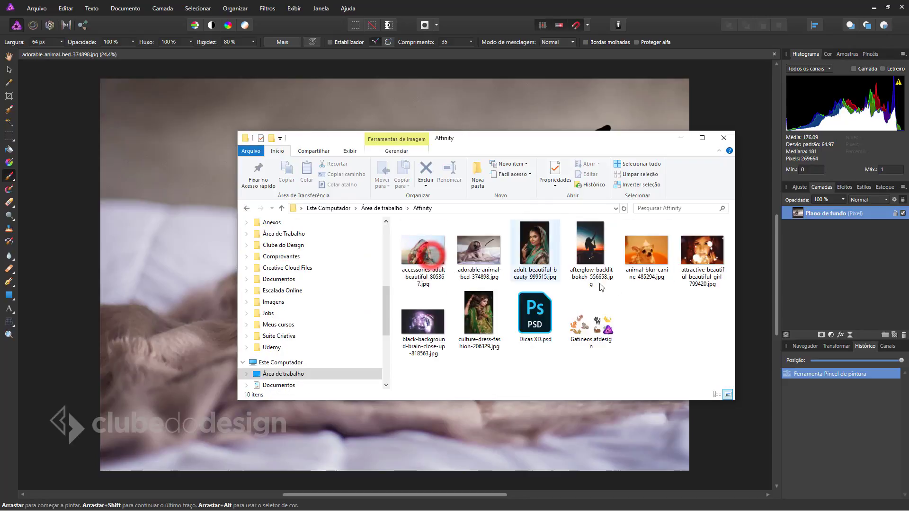
{"action": "left_click", "coordinate": [643, 316]}
{"action": "left_click", "coordinate": [483, 245]}
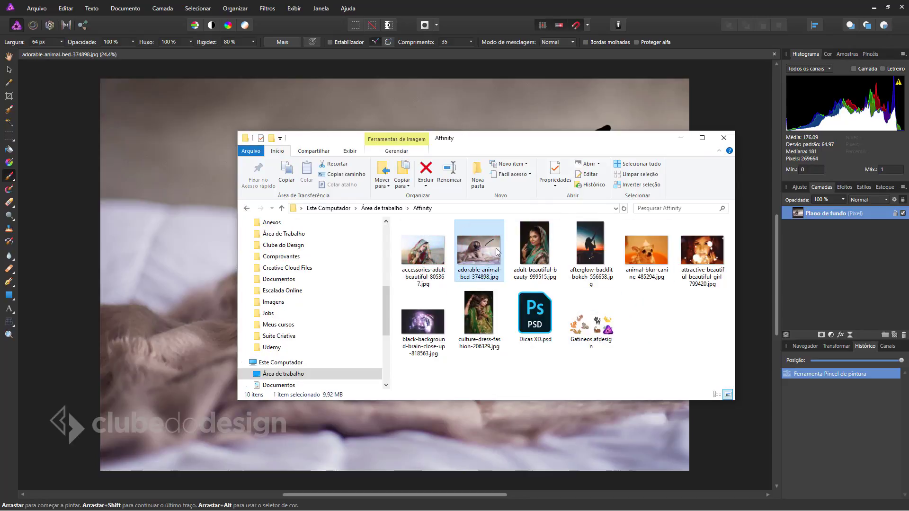
{"action": "mouse_move", "coordinate": [479, 250]}
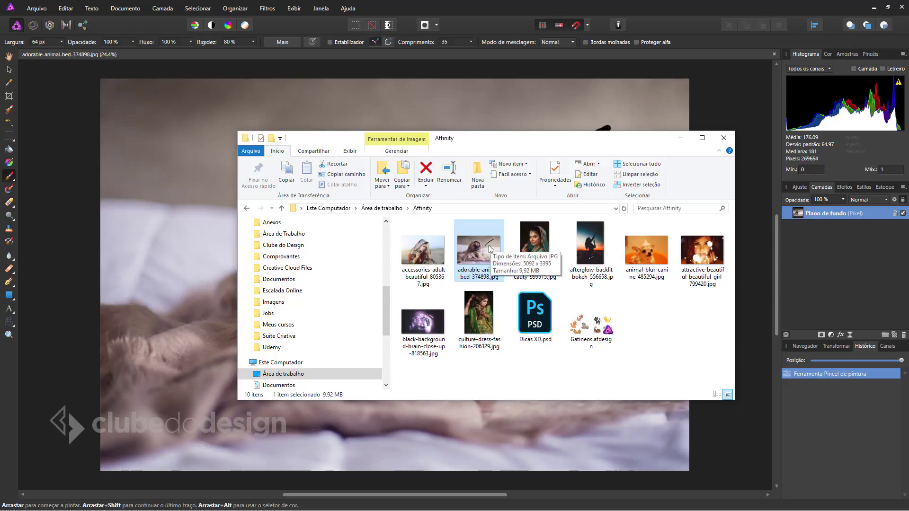
{"action": "left_click", "coordinate": [479, 253]}
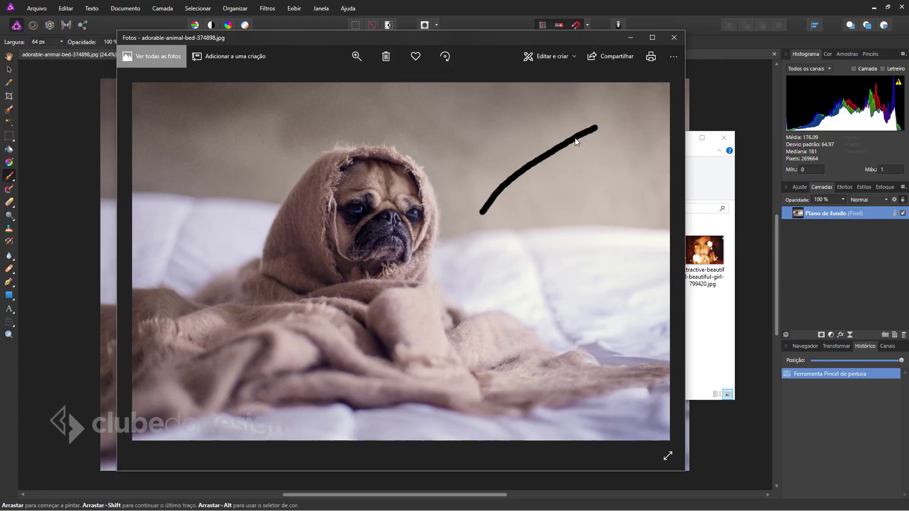
{"action": "left_click", "coordinate": [674, 38]}
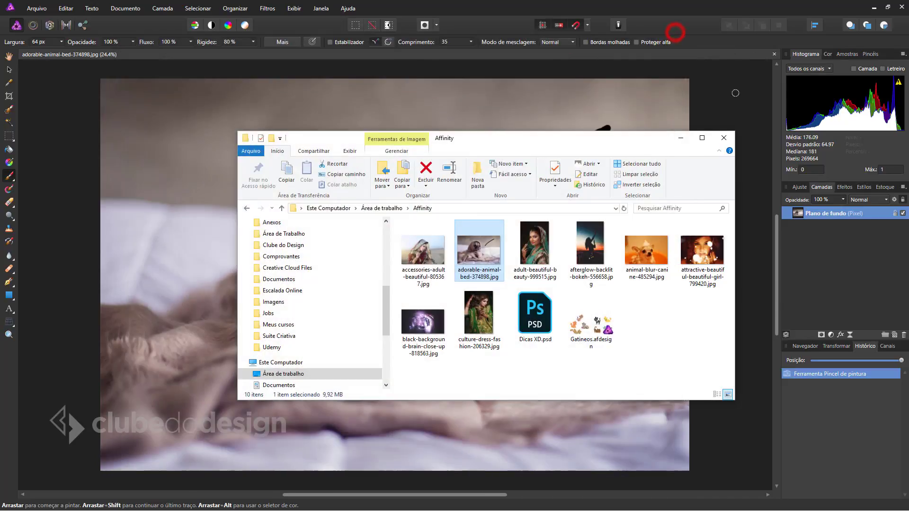
{"action": "left_click", "coordinate": [670, 6]}
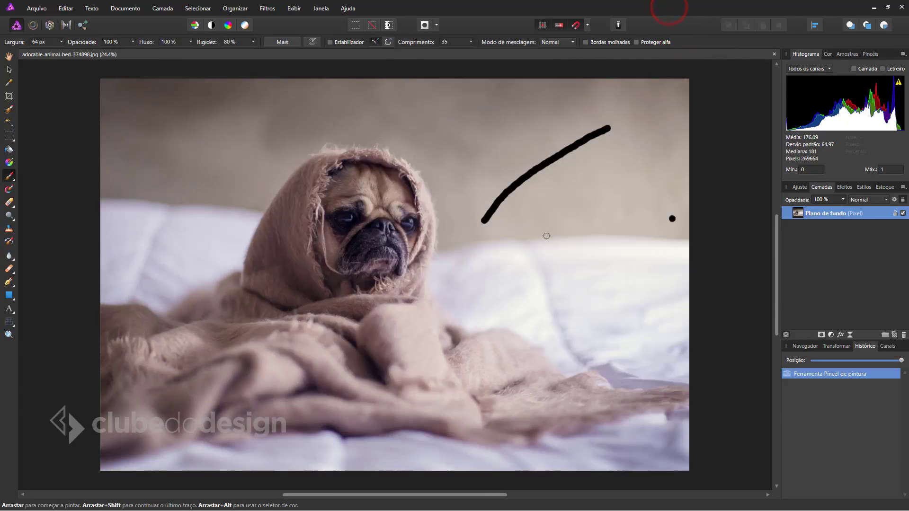
Step: Undo the black stroke, confirm the clean JPG in Photos, and minimize Explorer
{"action": "key", "text": "ctrl+z"}
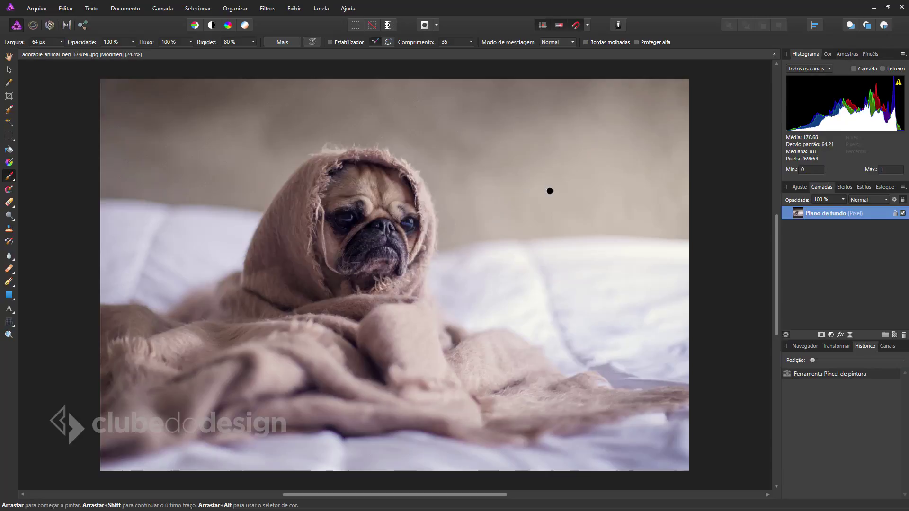
{"action": "key", "text": "alt+Tab"}
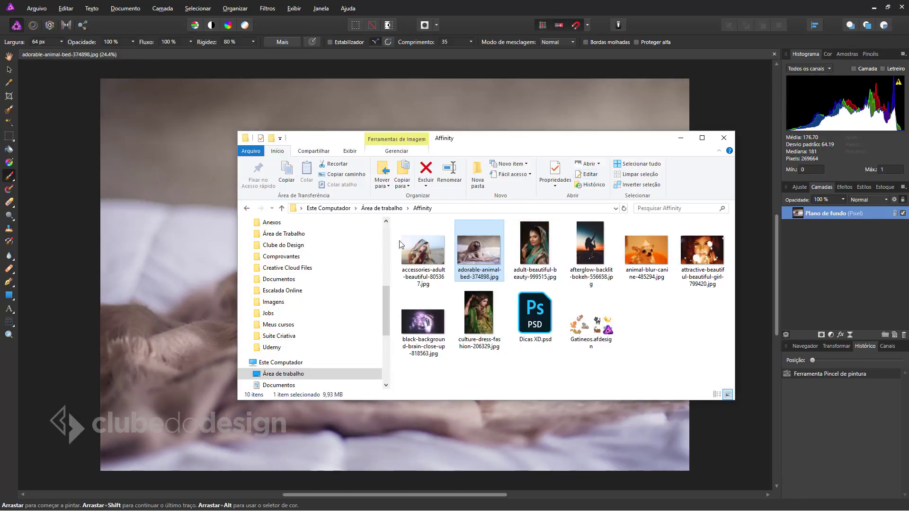
{"action": "double_click", "coordinate": [482, 255]}
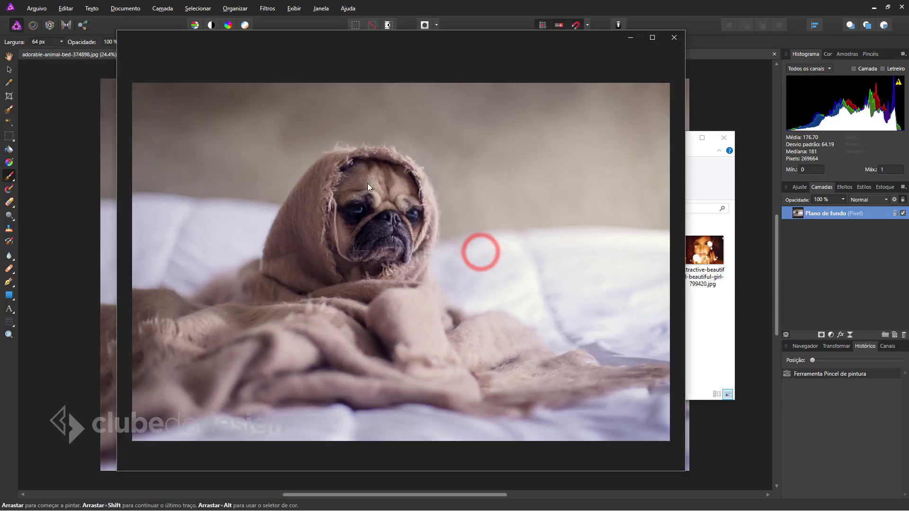
{"action": "left_click", "coordinate": [675, 37]}
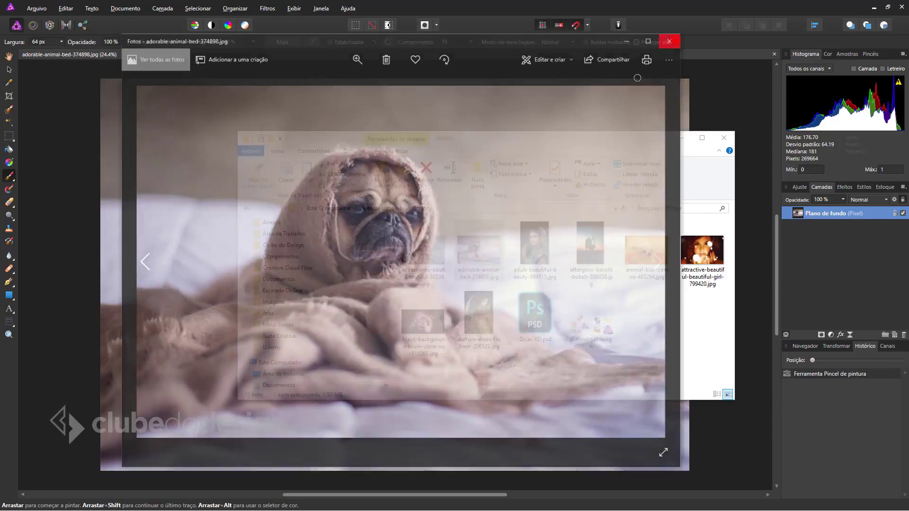
{"action": "left_click", "coordinate": [681, 138]}
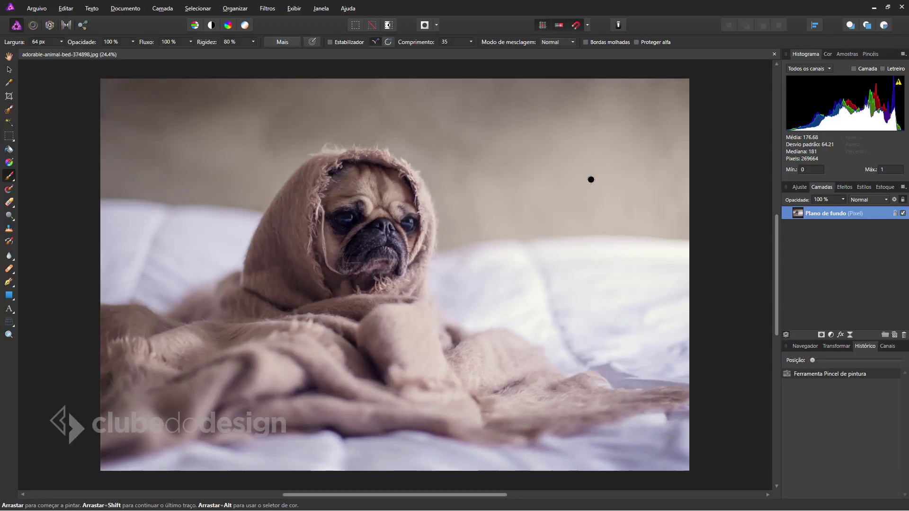
Step: Repaint one black curved brush stroke across the wall right of the pug
{"action": "left_click_drag", "start_coordinate": [620, 122], "coordinate": [492, 210]}
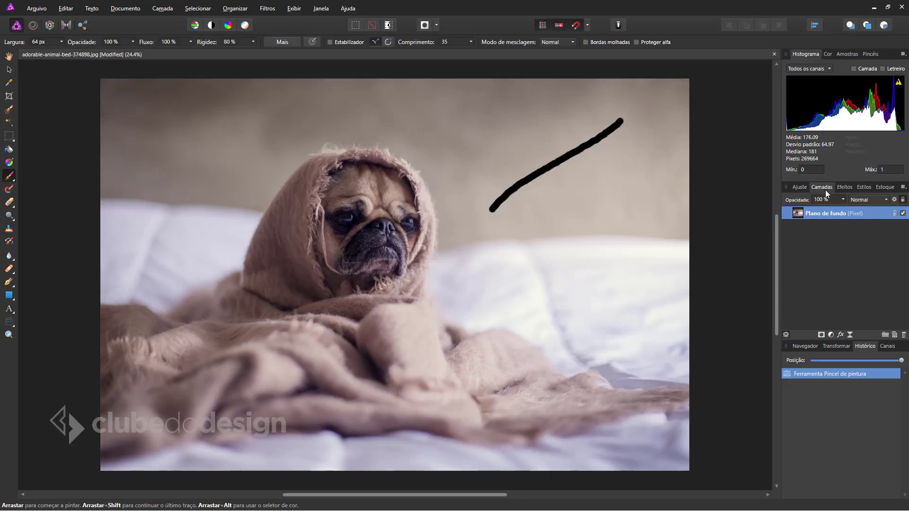
Step: Add a Níveis adjustment with black 4%, white 92% and gamma about 0.95
{"action": "left_click", "coordinate": [831, 335]}
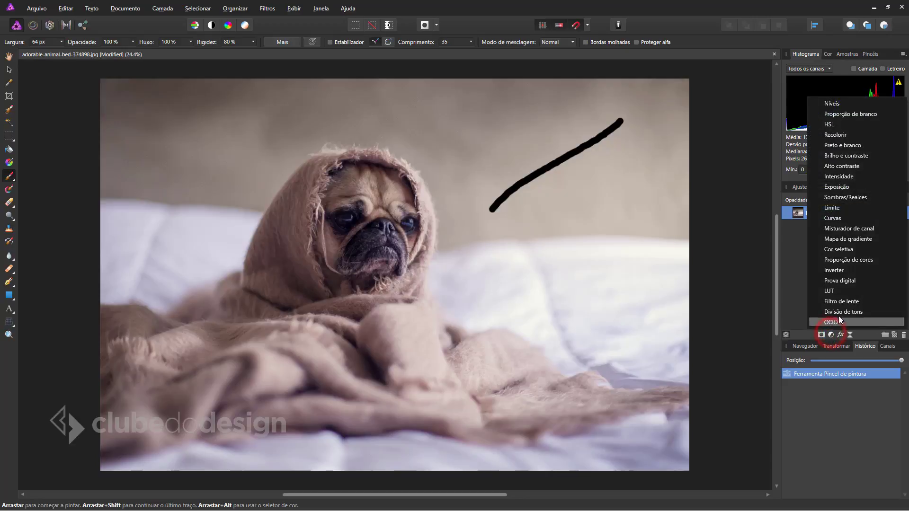
{"action": "left_click", "coordinate": [836, 105]}
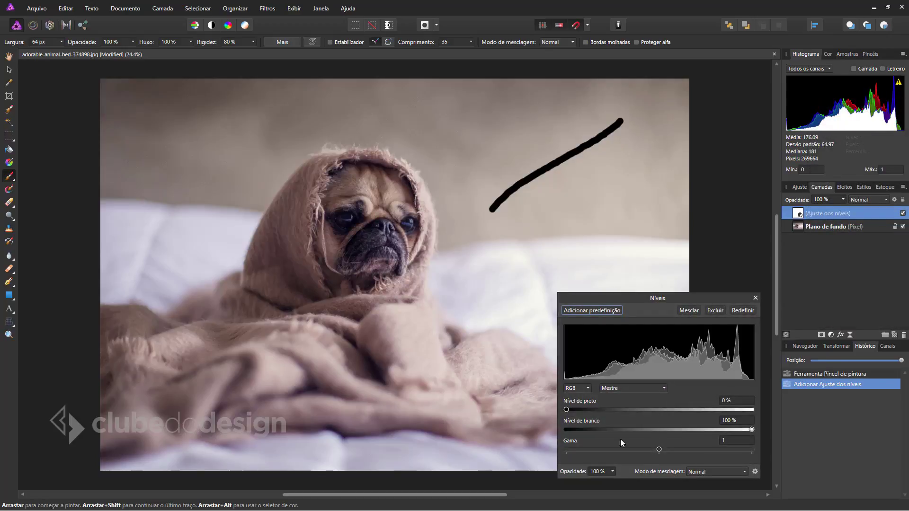
{"action": "left_click_drag", "start_coordinate": [567, 411], "coordinate": [574, 410]}
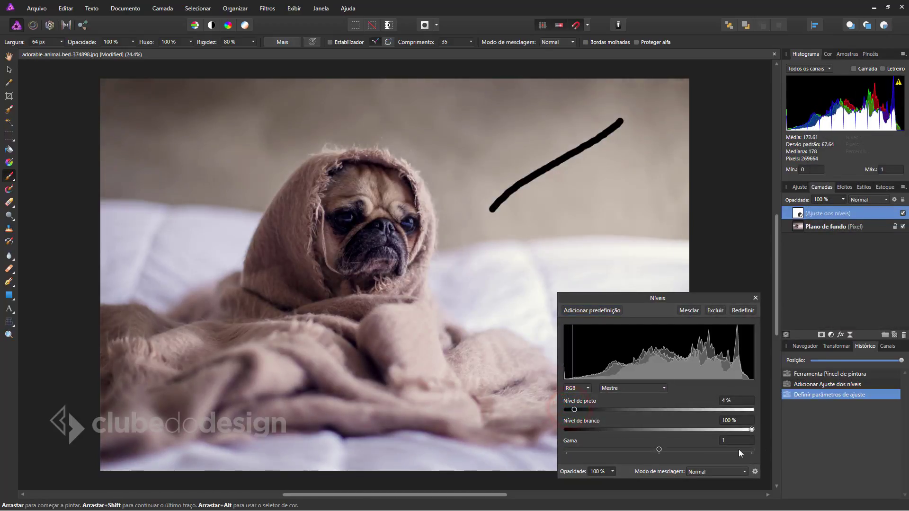
{"action": "left_click_drag", "start_coordinate": [752, 429], "coordinate": [737, 430]}
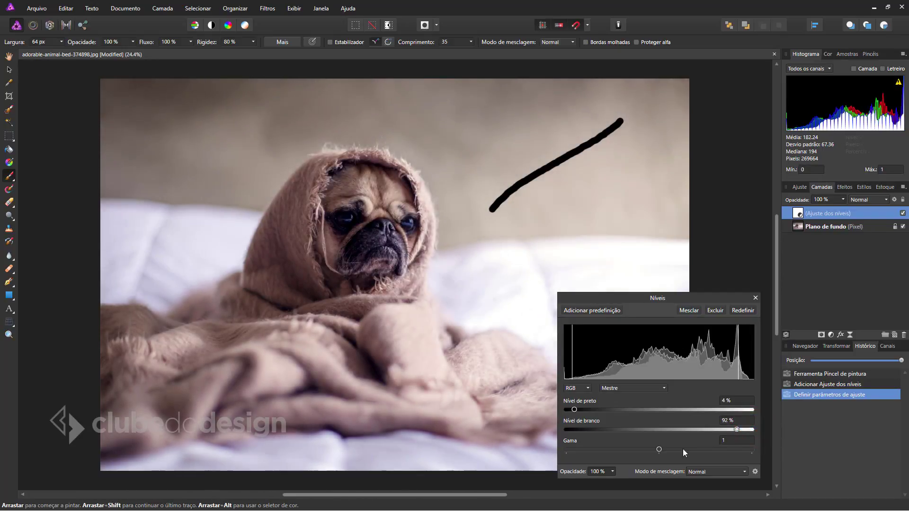
{"action": "left_click_drag", "start_coordinate": [660, 451], "coordinate": [655, 452]}
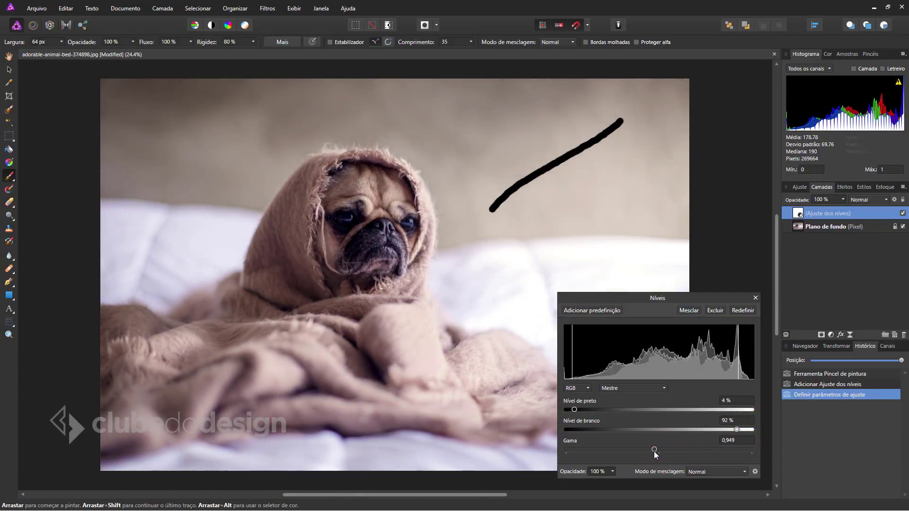
{"action": "left_click", "coordinate": [757, 298]}
Step: Toggle the Levels layer's visibility to compare before and after, leaving it visible
{"action": "left_click", "coordinate": [903, 213]}
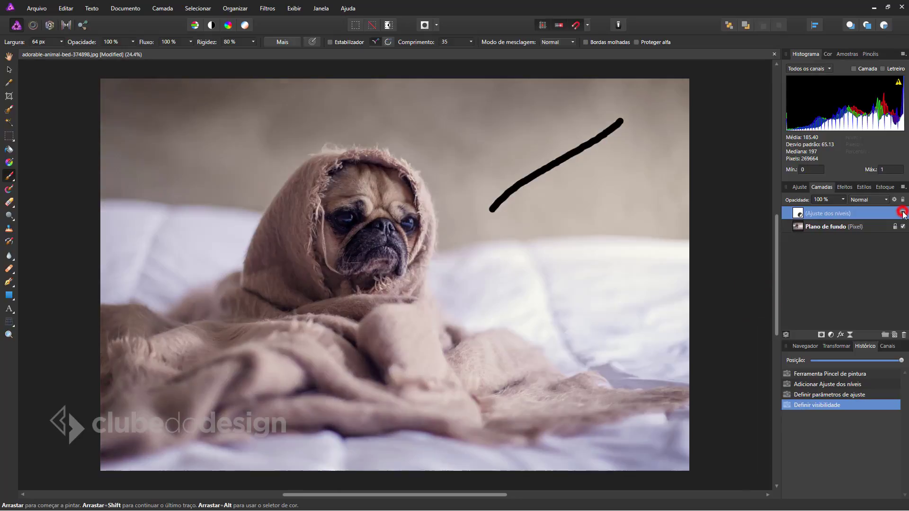
{"action": "left_click", "coordinate": [903, 214]}
{"action": "left_click", "coordinate": [903, 213]}
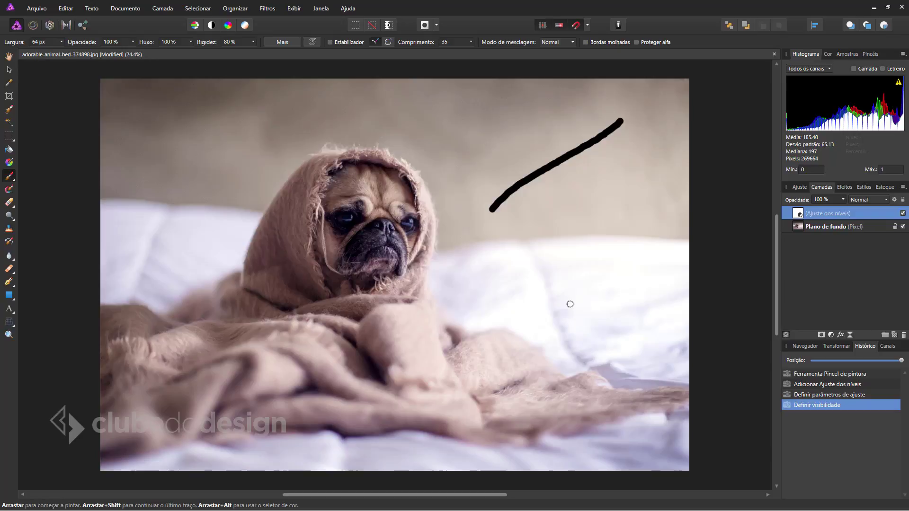
Step: Save the pug JPG with 'Salvar aplanado' and close the document
{"action": "left_click", "coordinate": [835, 226]}
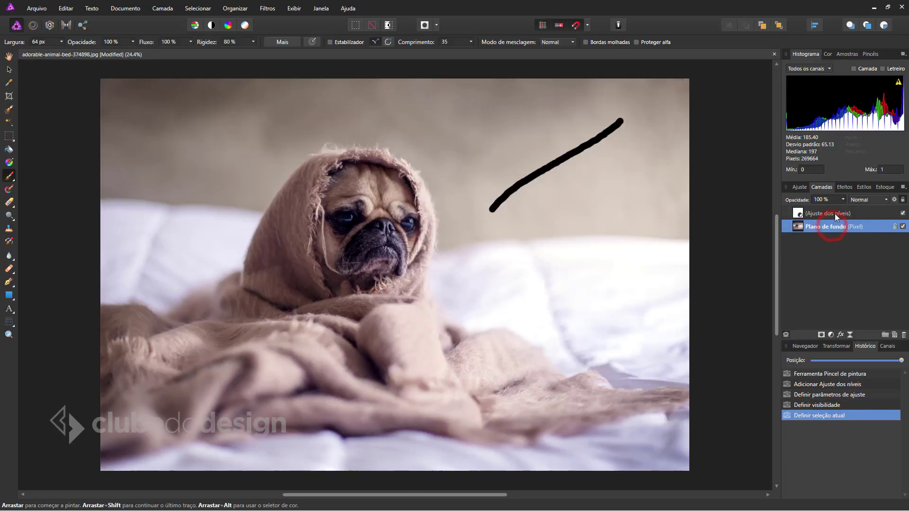
{"action": "left_click", "coordinate": [834, 214]}
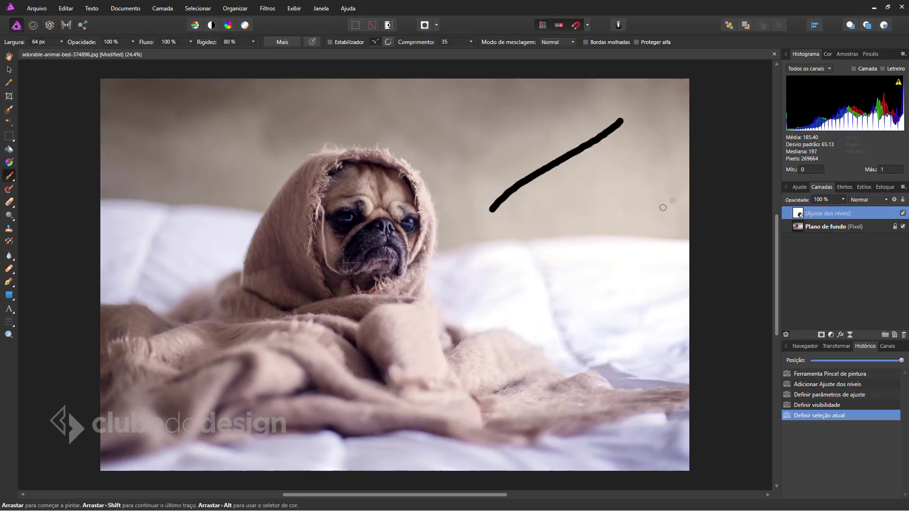
{"action": "key", "text": "ctrl+s"}
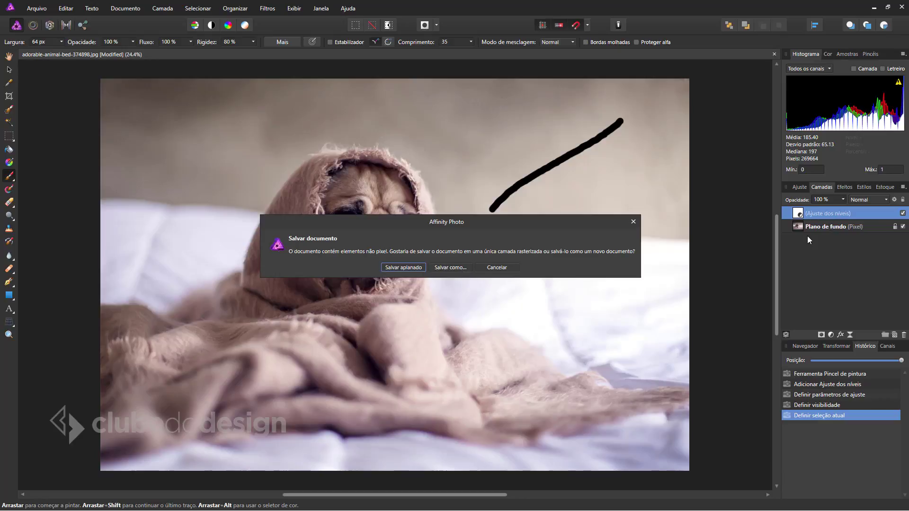
{"action": "left_click", "coordinate": [407, 268]}
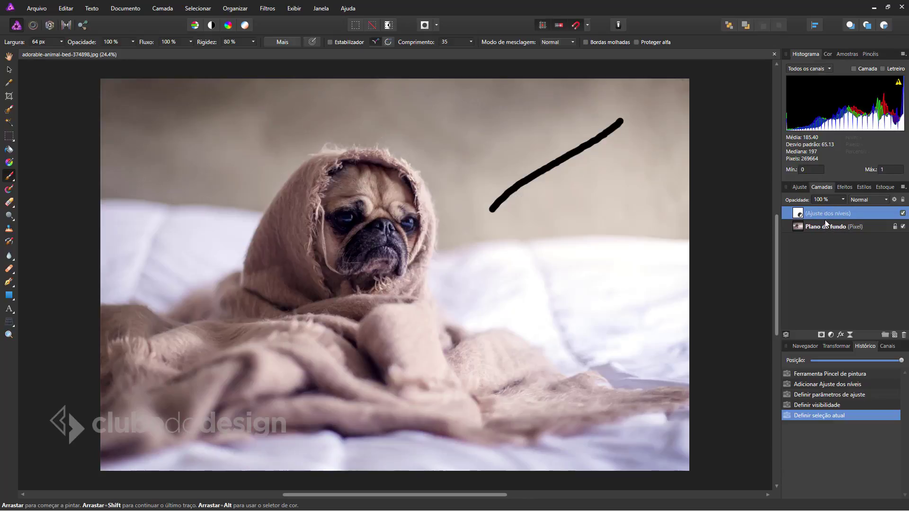
{"action": "left_click", "coordinate": [775, 54]}
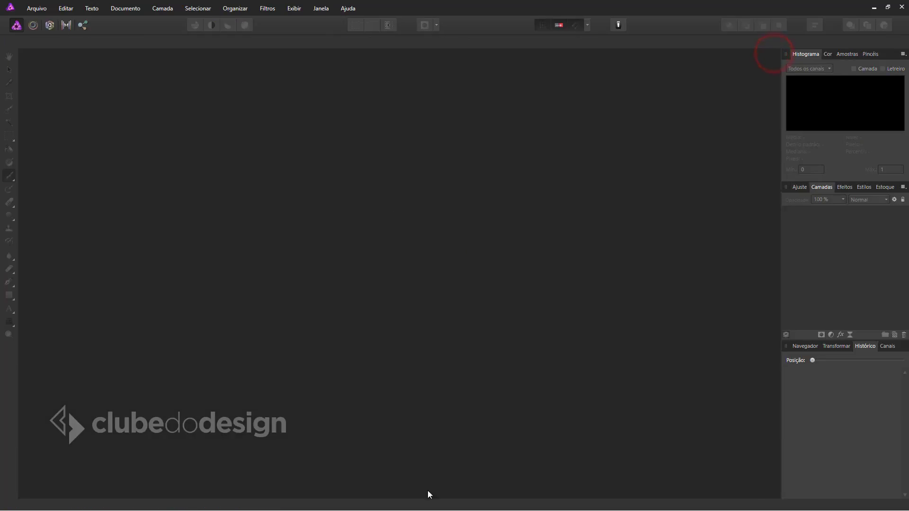
Step: Check the brightened, stroked pug JPG in Photos, then return to Affinity's Arquivo menu
{"action": "key", "text": "alt+Tab"}
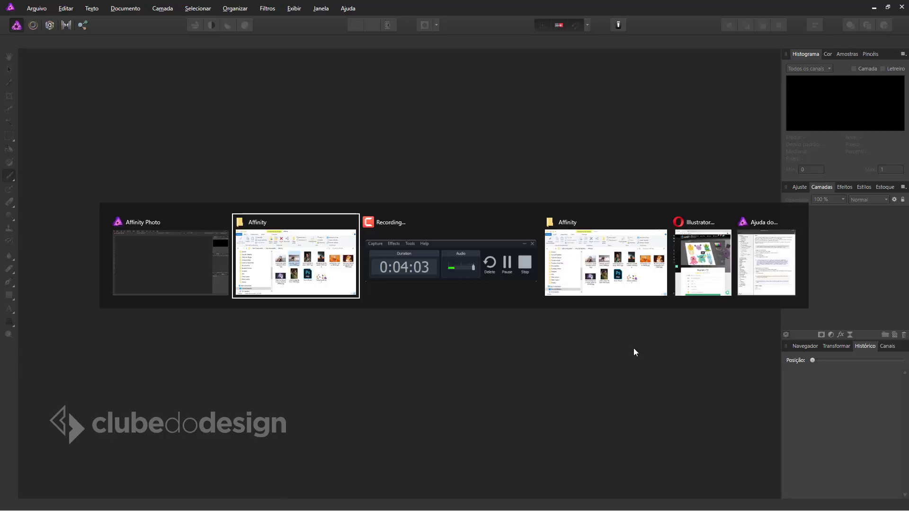
{"action": "key", "text": "Tab"}
{"action": "key", "text": "Tab"}
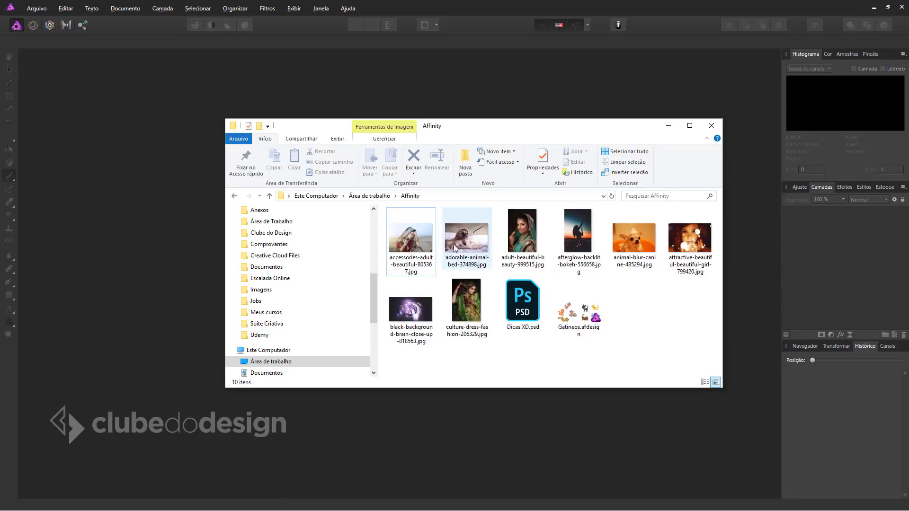
{"action": "double_click", "coordinate": [471, 237]}
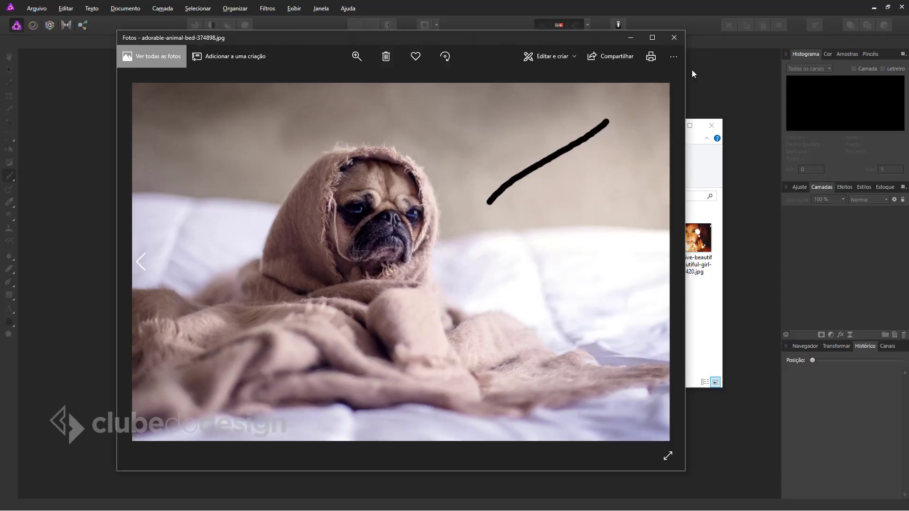
{"action": "left_click", "coordinate": [674, 37]}
{"action": "left_click", "coordinate": [290, 89]}
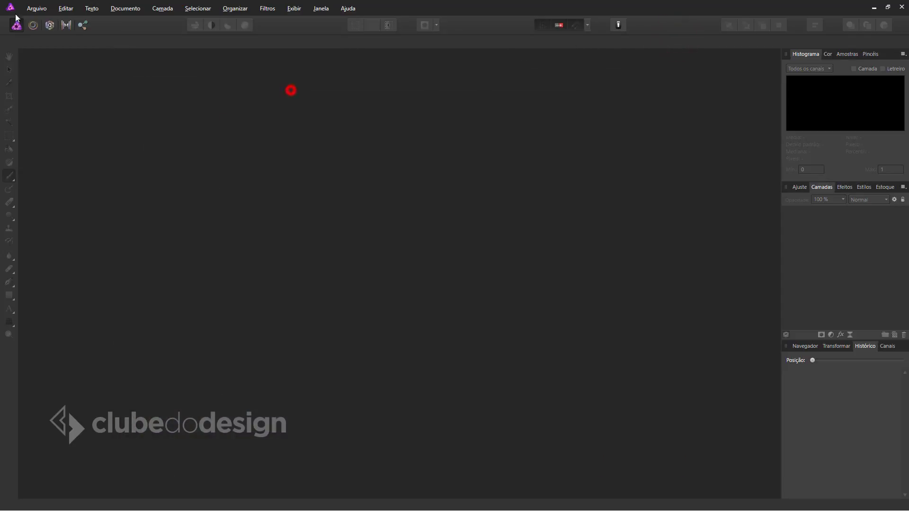
{"action": "left_click", "coordinate": [29, 8]}
Step: Reopen the pug JPG from recent files, verify one flattened layer, close it, and start Arquivo > Abrir
{"action": "left_click", "coordinate": [52, 111]}
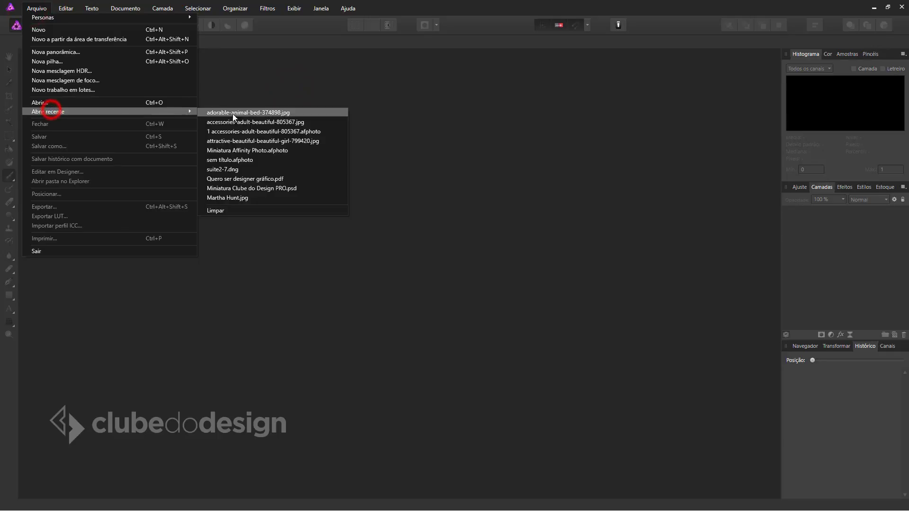
{"action": "left_click", "coordinate": [239, 114]}
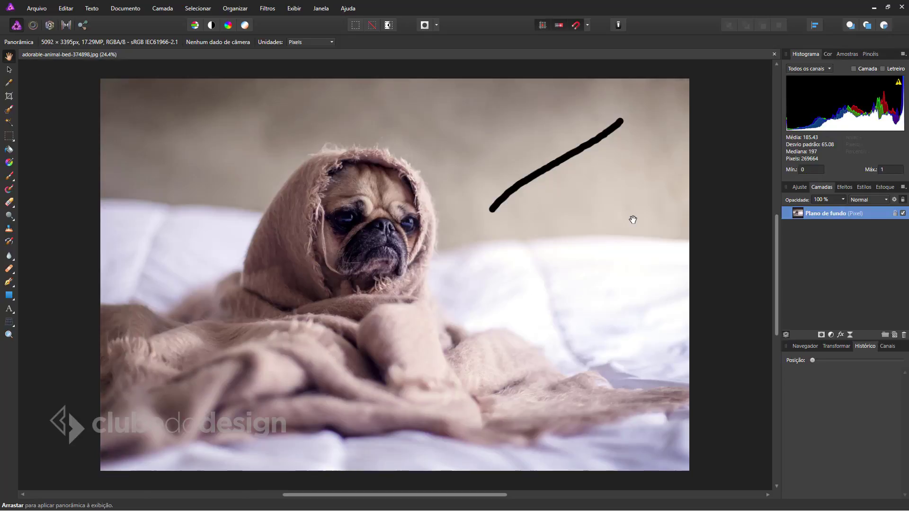
{"action": "left_click", "coordinate": [774, 54]}
{"action": "left_click", "coordinate": [36, 9]}
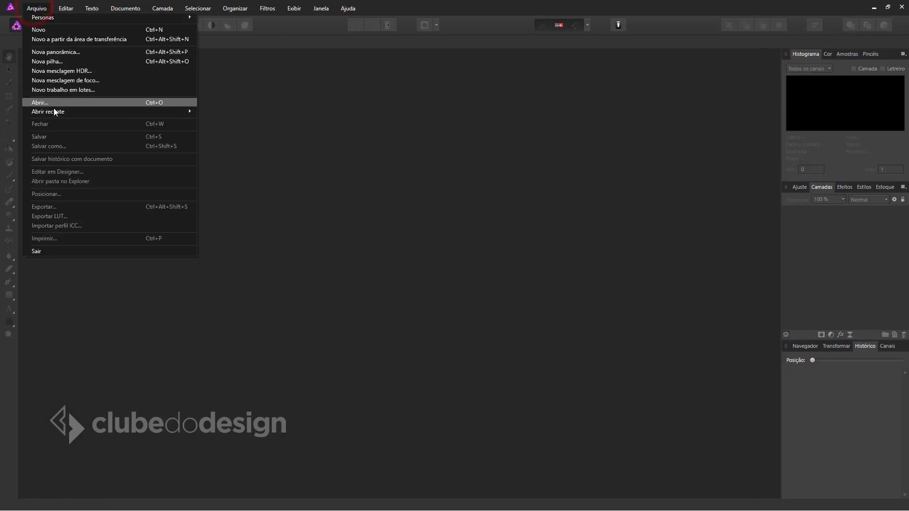
{"action": "left_click", "coordinate": [46, 100]}
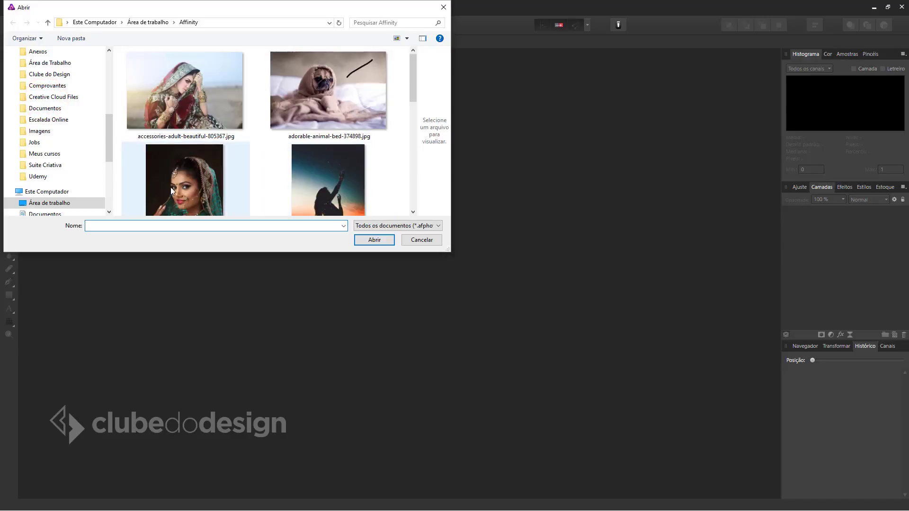
Step: Open the chihuahua photo animal-blur-canine-485294.jpg
{"action": "scroll", "coordinate": [384, 157], "scroll_direction": "down", "scroll_amount": 1}
{"action": "scroll", "coordinate": [385, 157], "scroll_direction": "down", "scroll_amount": 2}
{"action": "scroll", "coordinate": [384, 156], "scroll_direction": "down", "scroll_amount": 2}
{"action": "scroll", "coordinate": [384, 156], "scroll_direction": "up", "scroll_amount": 1}
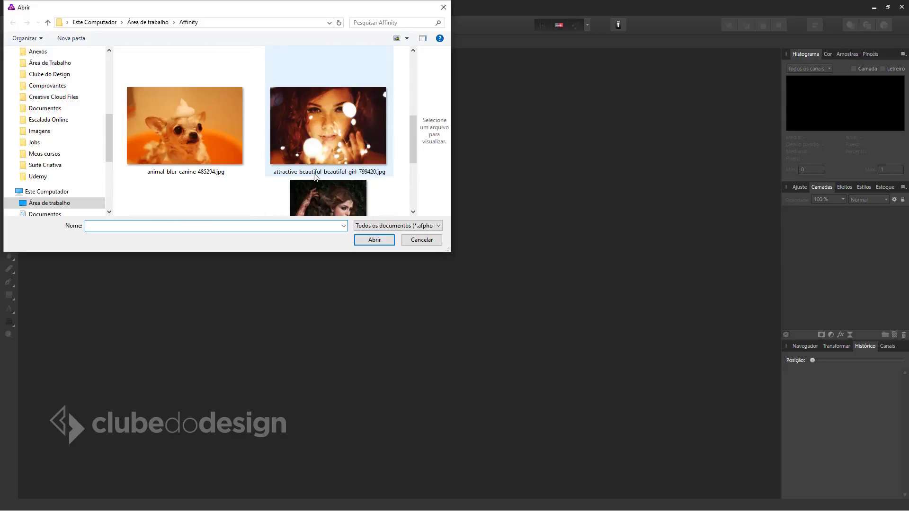
{"action": "left_click", "coordinate": [213, 134]}
{"action": "left_click", "coordinate": [373, 240]}
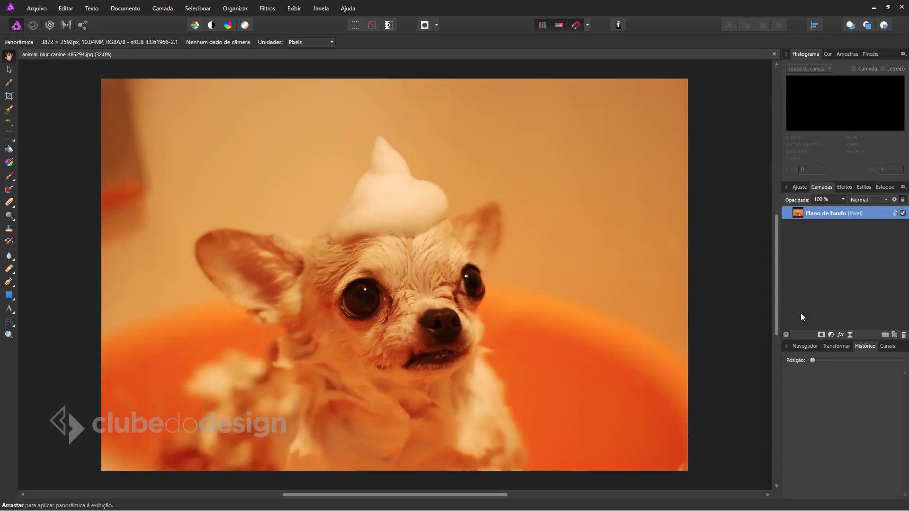
Step: Add a Níveis adjustment with black level 17% and white level 81%
{"action": "left_click", "coordinate": [831, 334]}
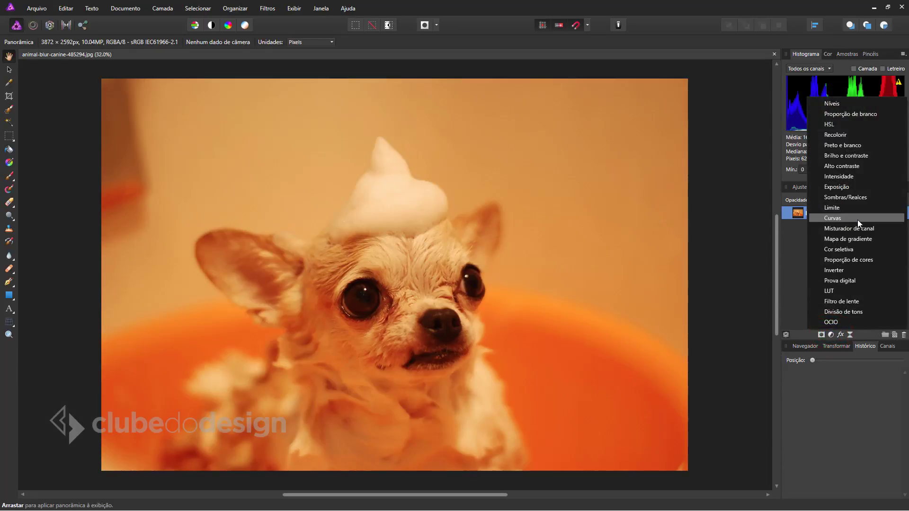
{"action": "left_click", "coordinate": [852, 103]}
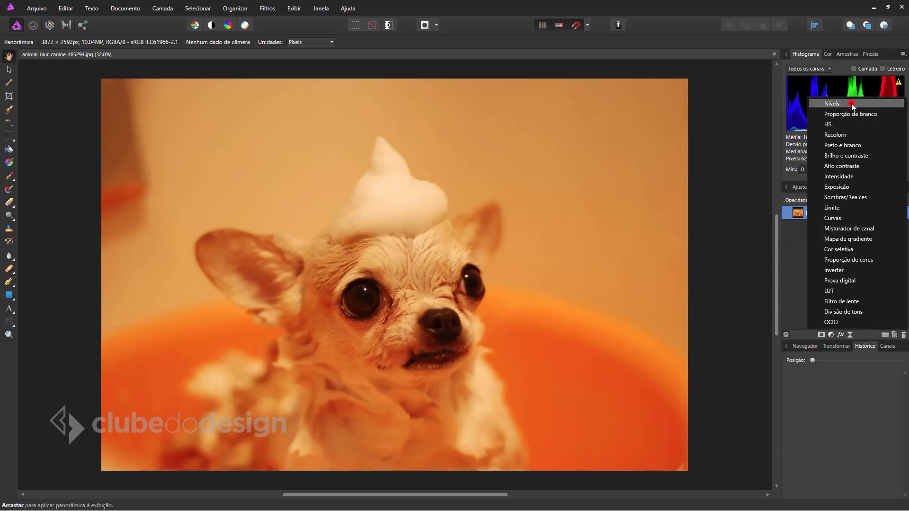
{"action": "left_click", "coordinate": [616, 411]}
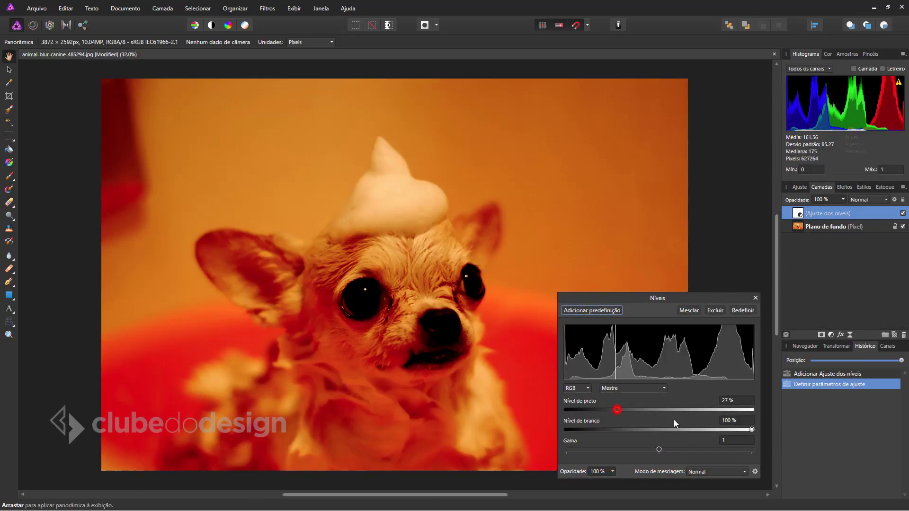
{"action": "left_click", "coordinate": [718, 430]}
{"action": "left_click", "coordinate": [598, 410]}
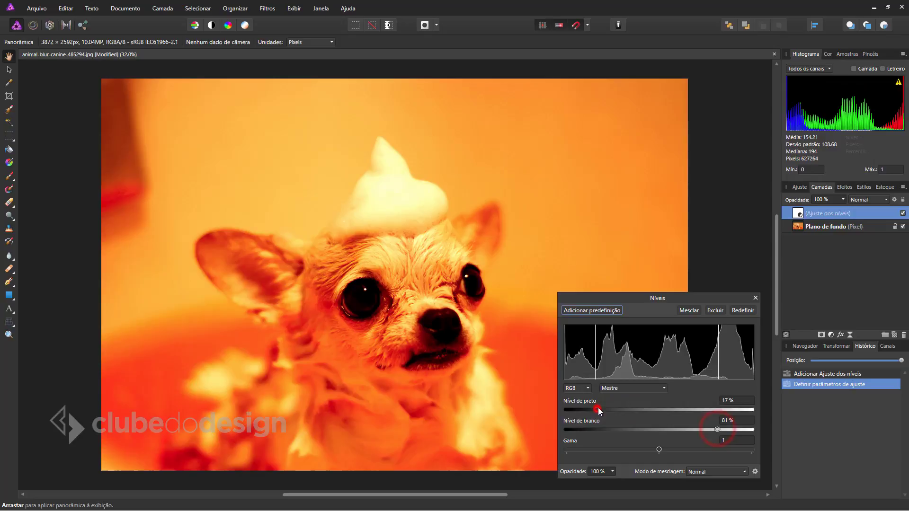
{"action": "left_click", "coordinate": [755, 298]}
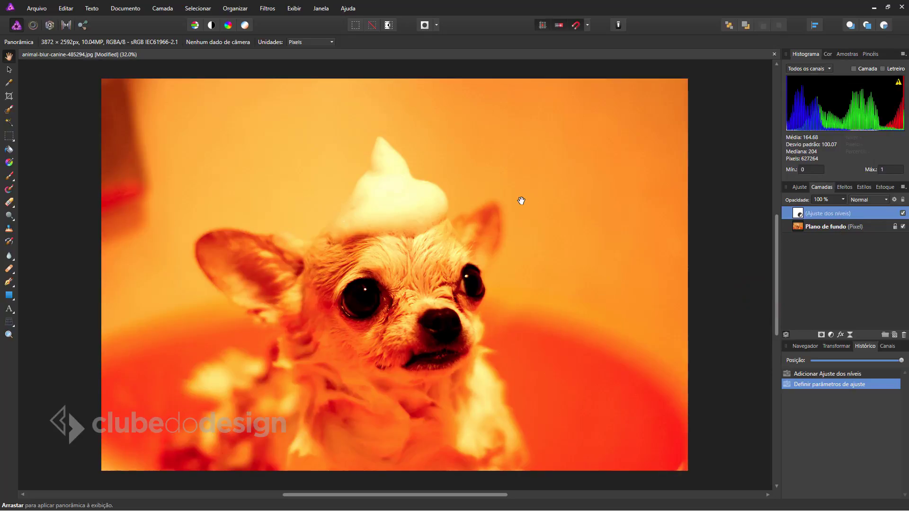
Step: Save the chihuahua edit as animal-blur-canine-485294.afphoto instead of flattening it to JPG
{"action": "key", "text": "ctrl+s"}
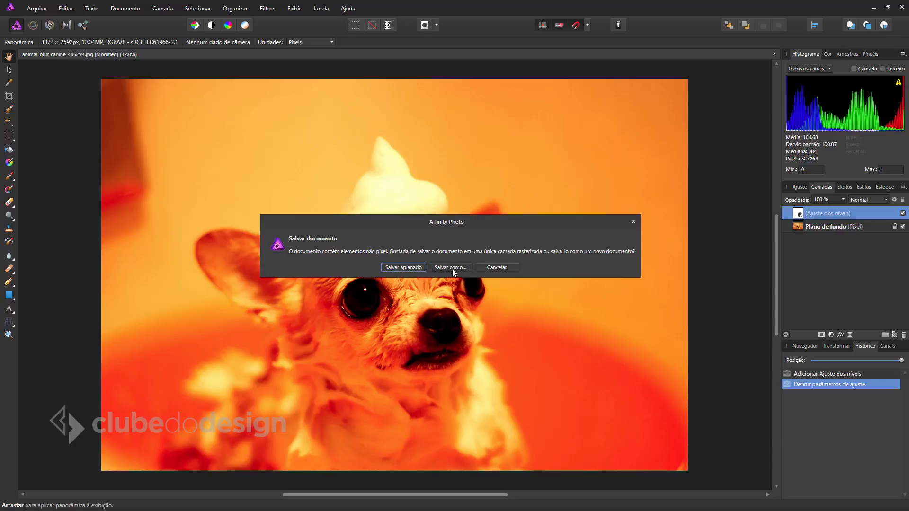
{"action": "left_click", "coordinate": [495, 267]}
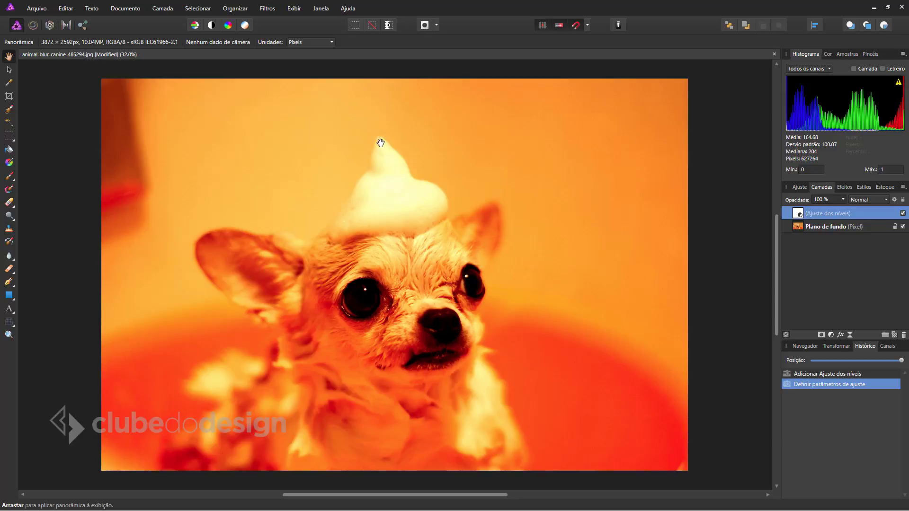
{"action": "left_click", "coordinate": [41, 10]}
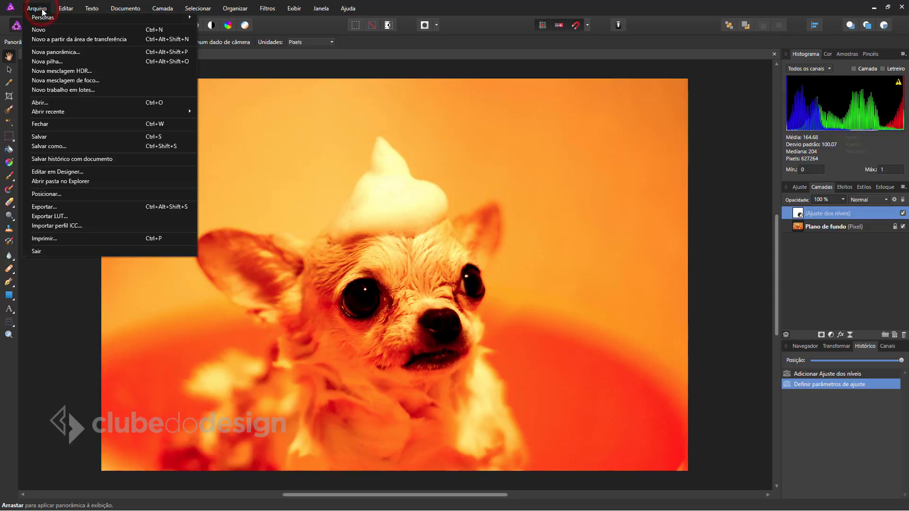
{"action": "left_click", "coordinate": [56, 147]}
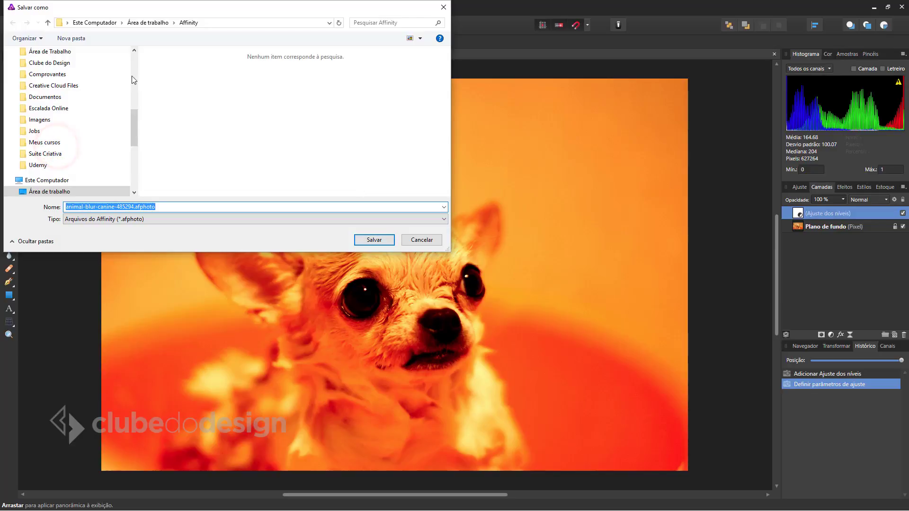
{"action": "left_click", "coordinate": [163, 207]}
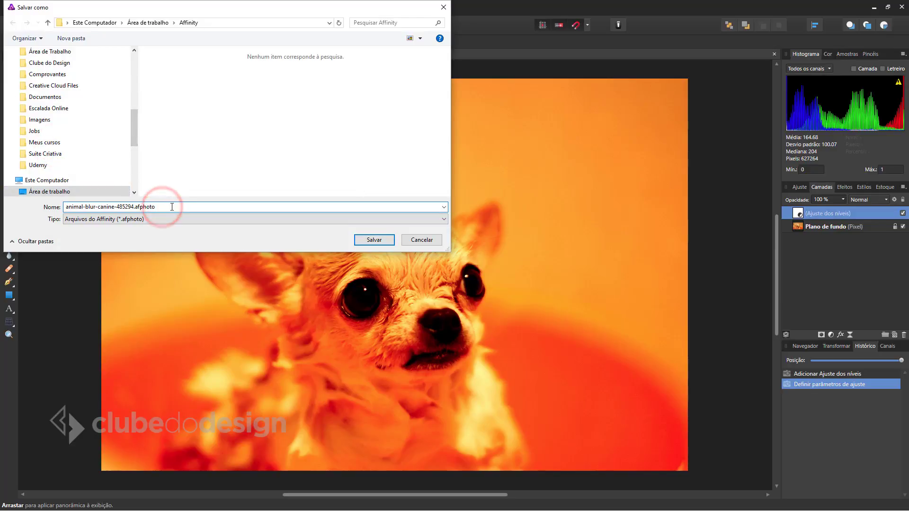
{"action": "left_click", "coordinate": [152, 220]}
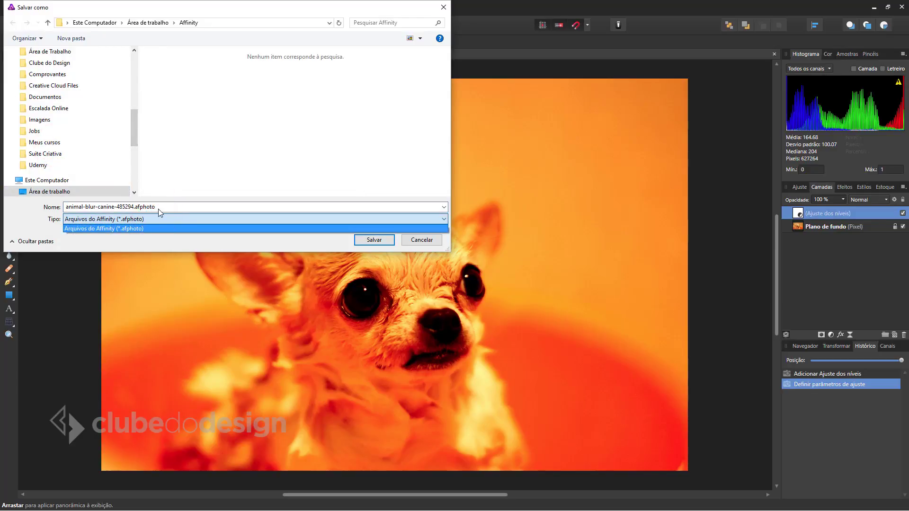
{"action": "left_click", "coordinate": [156, 207]}
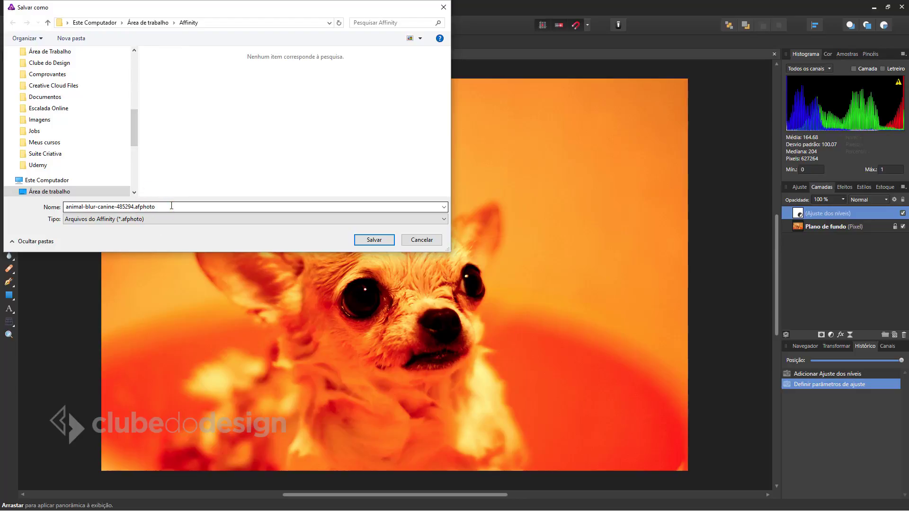
{"action": "left_click", "coordinate": [374, 240]}
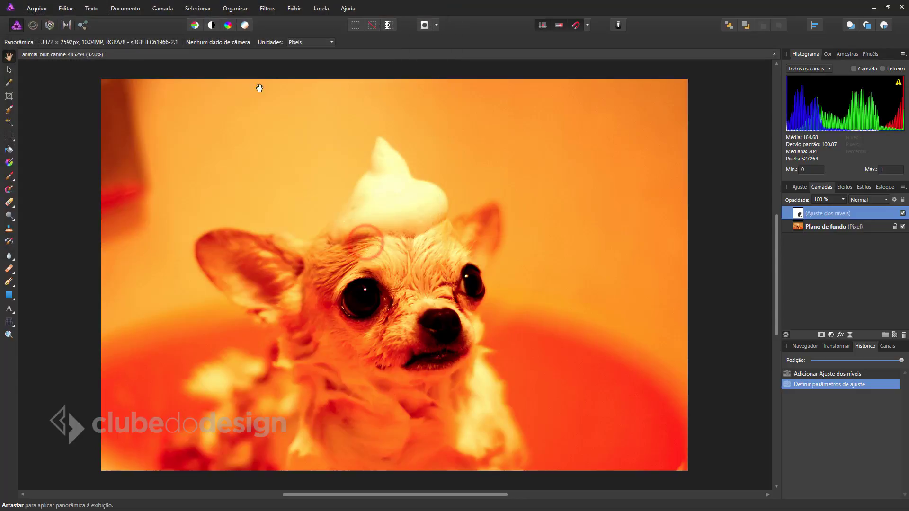
Step: Close the chihuahua document and reopen animal-blur-canine-485294.afphoto from recent files
{"action": "left_click", "coordinate": [774, 54]}
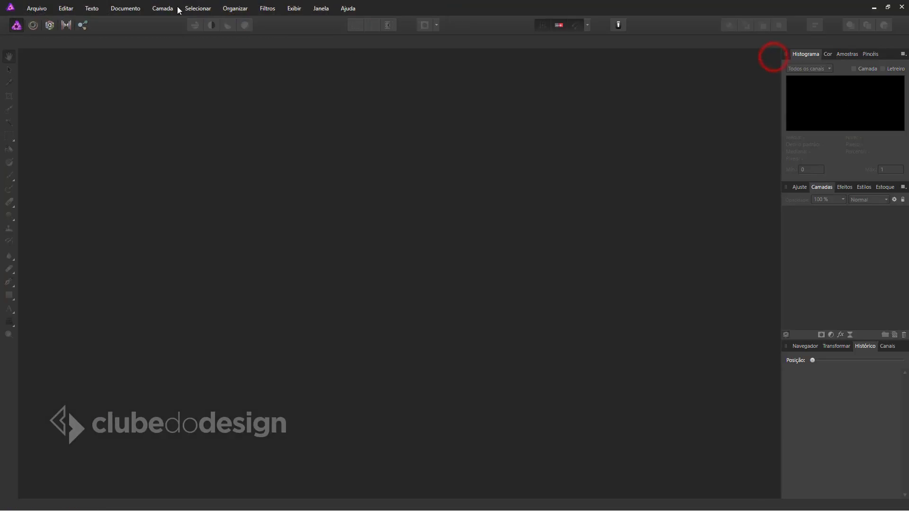
{"action": "left_click", "coordinate": [37, 9]}
{"action": "left_click", "coordinate": [56, 112]}
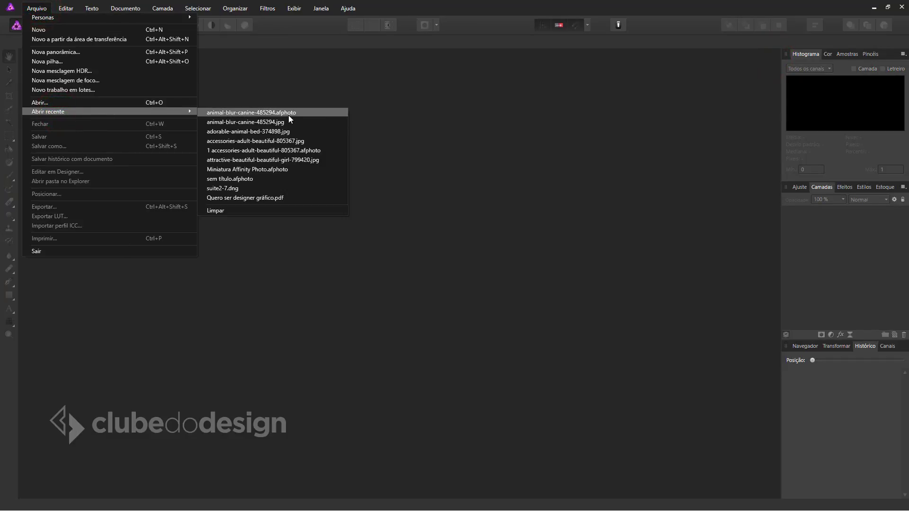
{"action": "left_click", "coordinate": [296, 113]}
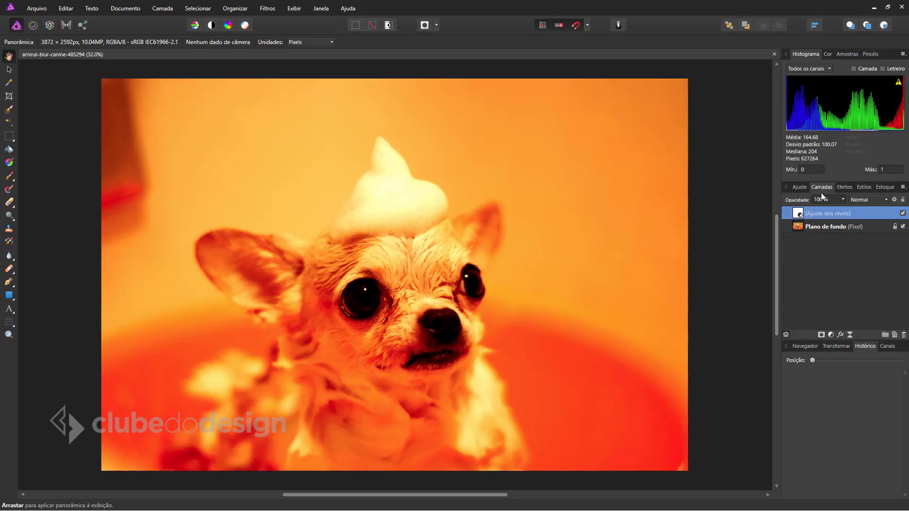
Step: Open the original animal-blur-canine-485294.jpg in a second tab for comparison
{"action": "left_click", "coordinate": [41, 8]}
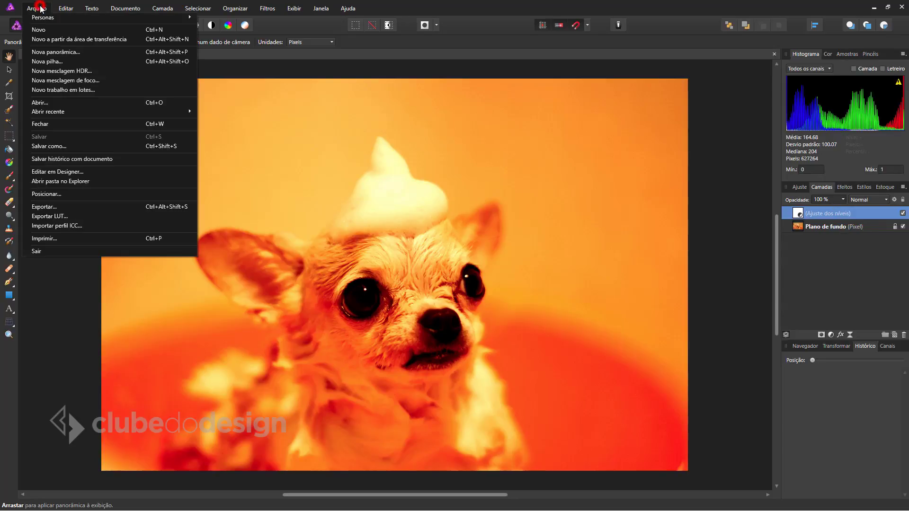
{"action": "left_click", "coordinate": [46, 103]}
{"action": "scroll", "coordinate": [368, 169], "scroll_direction": "down", "scroll_amount": 2}
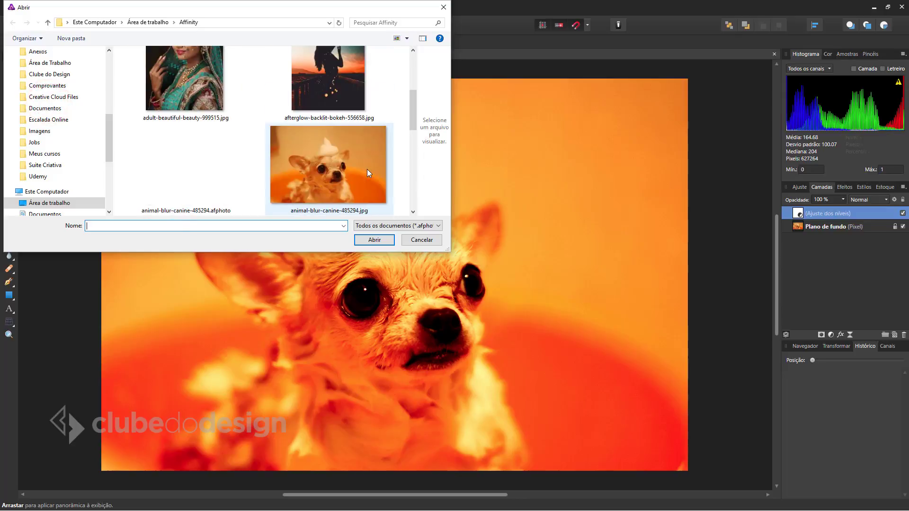
{"action": "left_click", "coordinate": [331, 165]}
{"action": "left_click", "coordinate": [375, 240]}
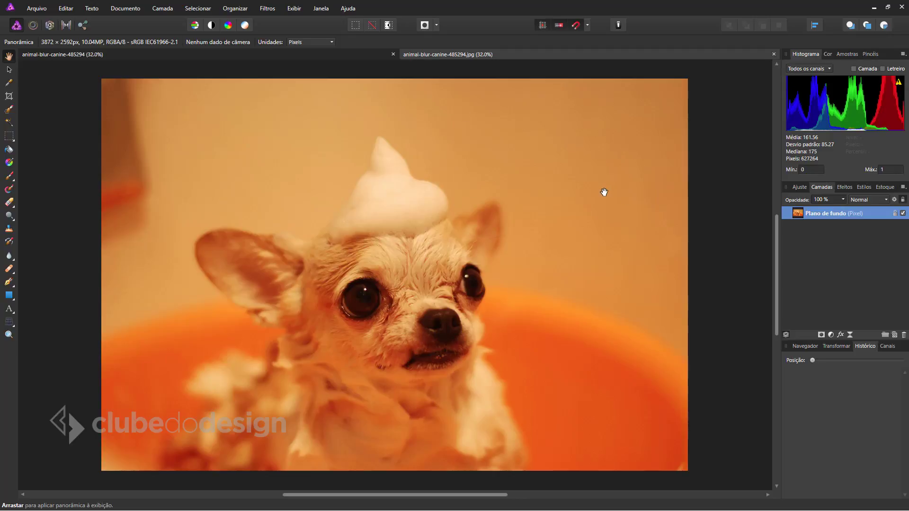
Step: Close the unedited chihuahua JPG tab, then the Levels-adjusted .afphoto document
{"action": "left_click", "coordinate": [775, 54]}
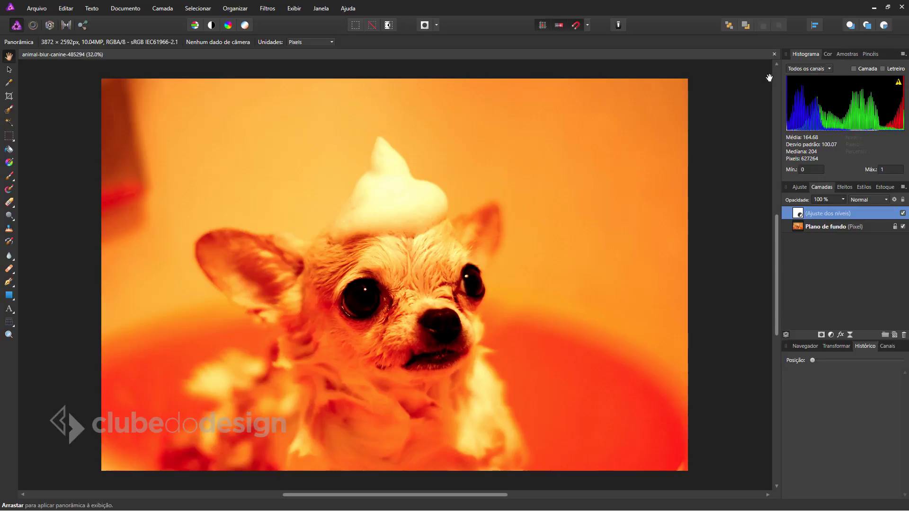
{"action": "left_click", "coordinate": [774, 55]}
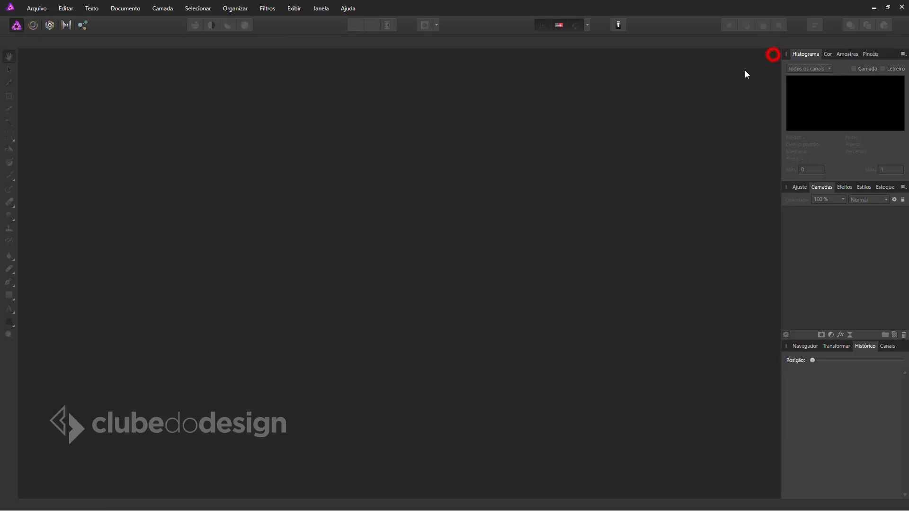
Step: Reopen adorable-animal-bed-374898.jpg from the recent files list
{"action": "left_click", "coordinate": [45, 9]}
{"action": "left_click", "coordinate": [57, 112]}
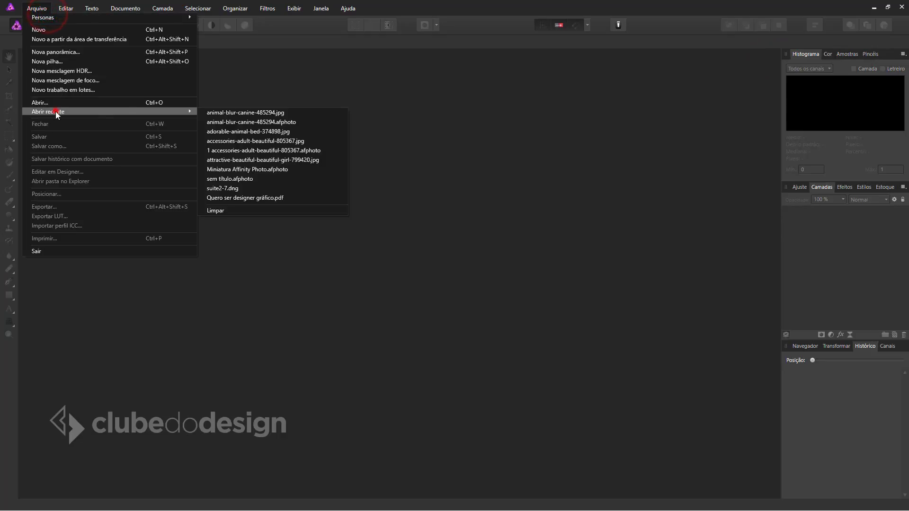
{"action": "left_click", "coordinate": [247, 131]}
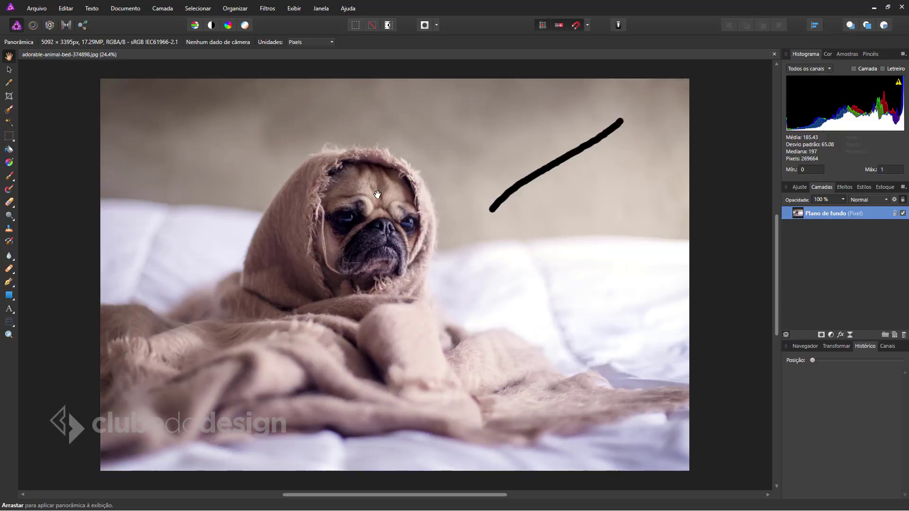
Step: Close the pug photo and open accessories-adult-beautiful-805367.jpg
{"action": "left_click", "coordinate": [777, 53]}
{"action": "left_click", "coordinate": [36, 8]}
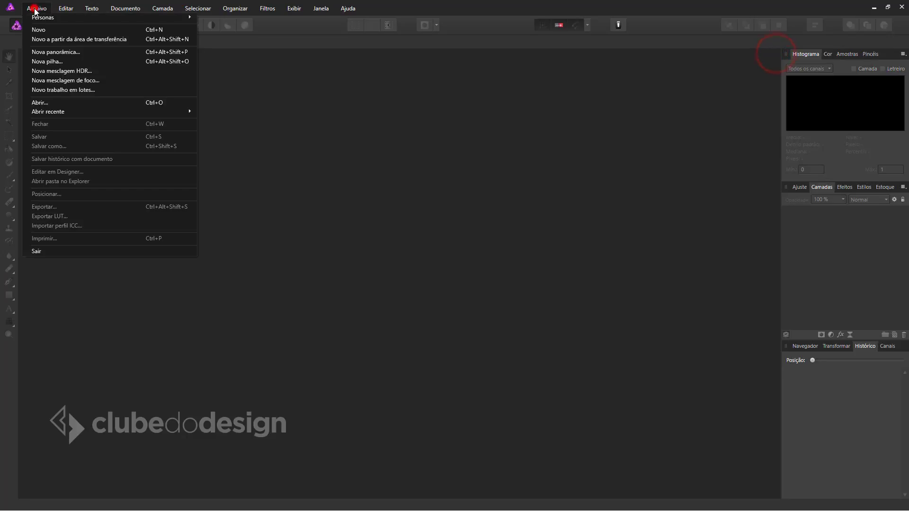
{"action": "left_click", "coordinate": [59, 103]}
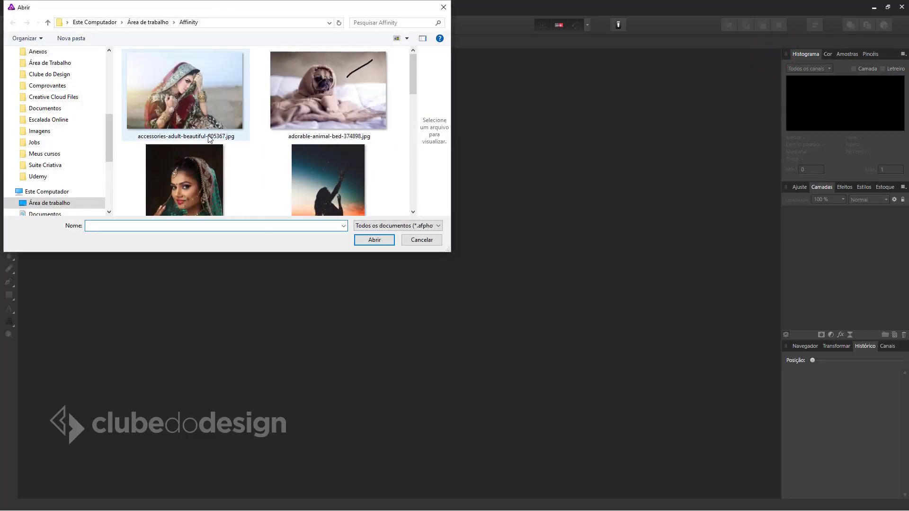
{"action": "left_click", "coordinate": [189, 87]}
{"action": "left_click", "coordinate": [372, 238]}
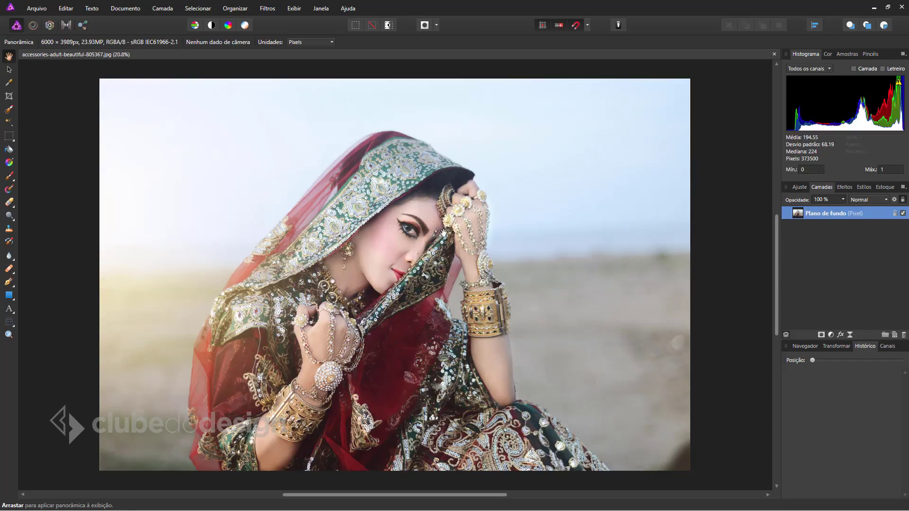
Step: Paint a black Paint Brush stroke across the sky on the right, restoring the History panel
{"action": "key", "text": "b"}
{"action": "mouse_move", "coordinate": [535, 130]}
{"action": "left_mouse_down"}
{"action": "mouse_move", "coordinate": [622, 140]}
{"action": "mouse_move", "coordinate": [604, 337]}
{"action": "left_mouse_up"}
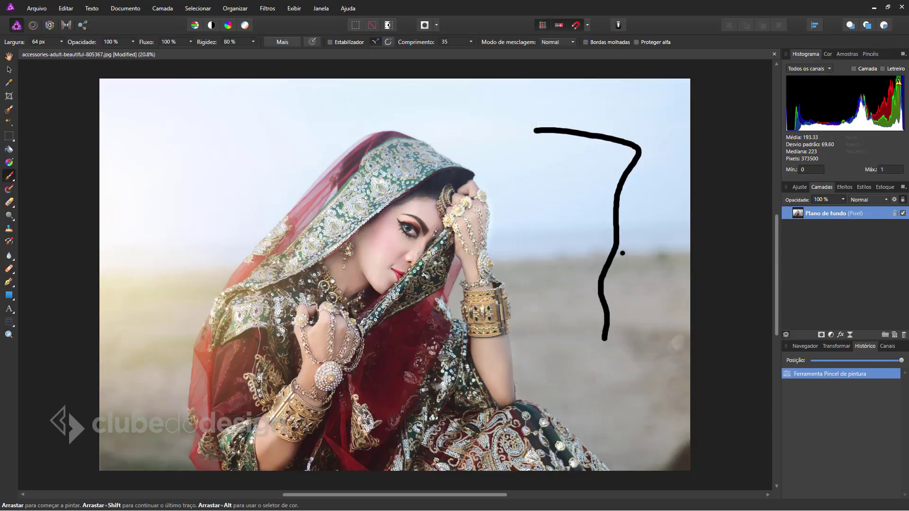
{"action": "left_click", "coordinate": [841, 349]}
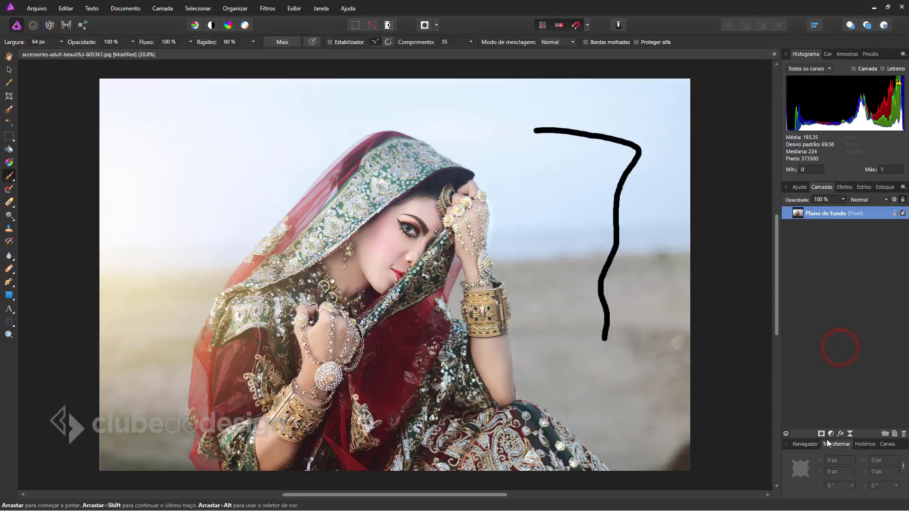
{"action": "left_click", "coordinate": [860, 445]}
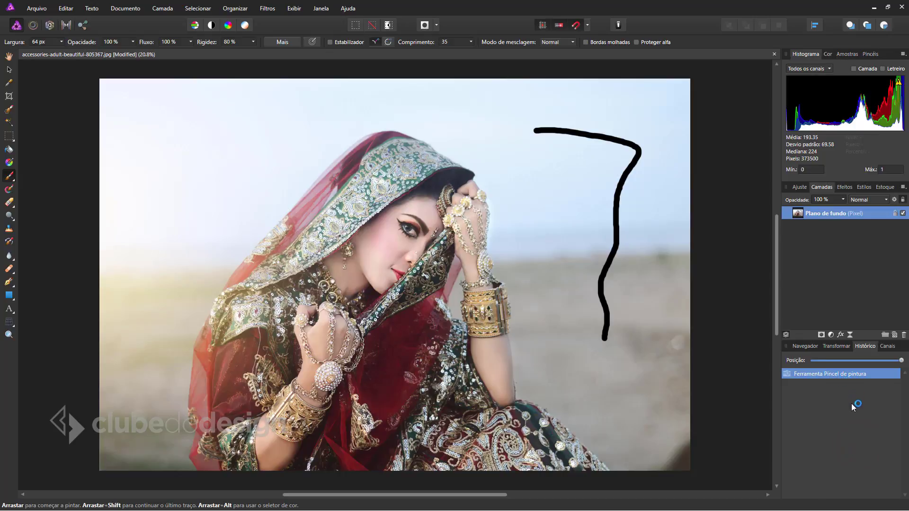
Step: Add two curved strokes at the upper left and top centre, then save the JPG
{"action": "left_click_drag", "start_coordinate": [162, 117], "coordinate": [192, 242]}
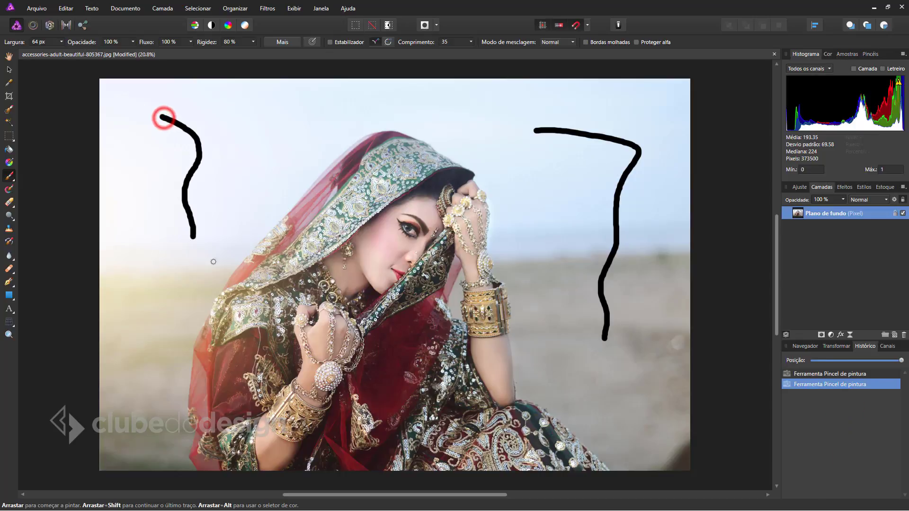
{"action": "left_click", "coordinate": [534, 199]}
{"action": "left_click_drag", "start_coordinate": [479, 107], "coordinate": [535, 199]}
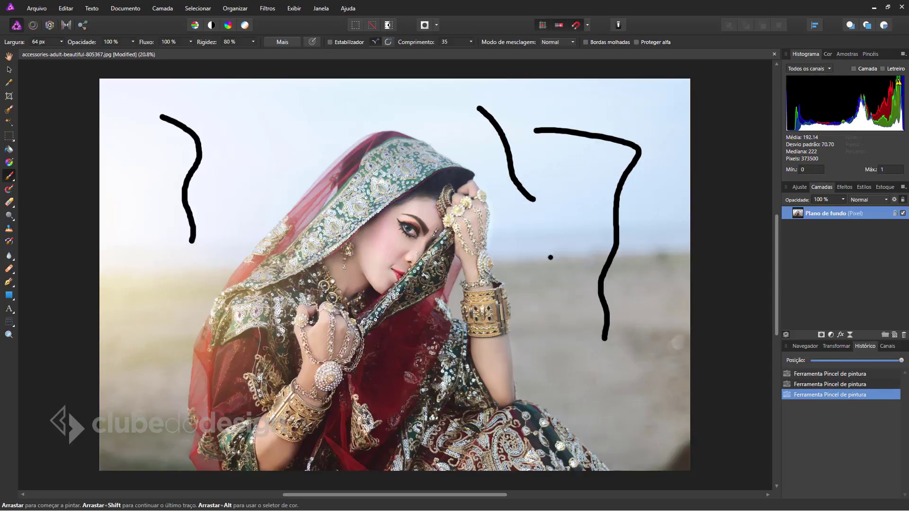
{"action": "key", "text": "ctrl+s"}
{"action": "key", "text": "alt+Tab"}
Step: View the saved stroked portrait in Windows Photos, then return to Affinity
{"action": "double_click", "coordinate": [412, 251]}
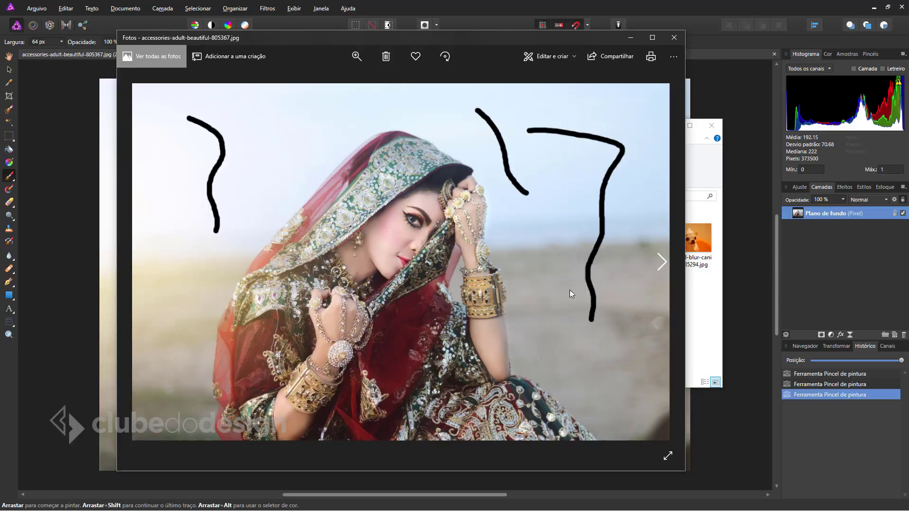
{"action": "left_click", "coordinate": [674, 37]}
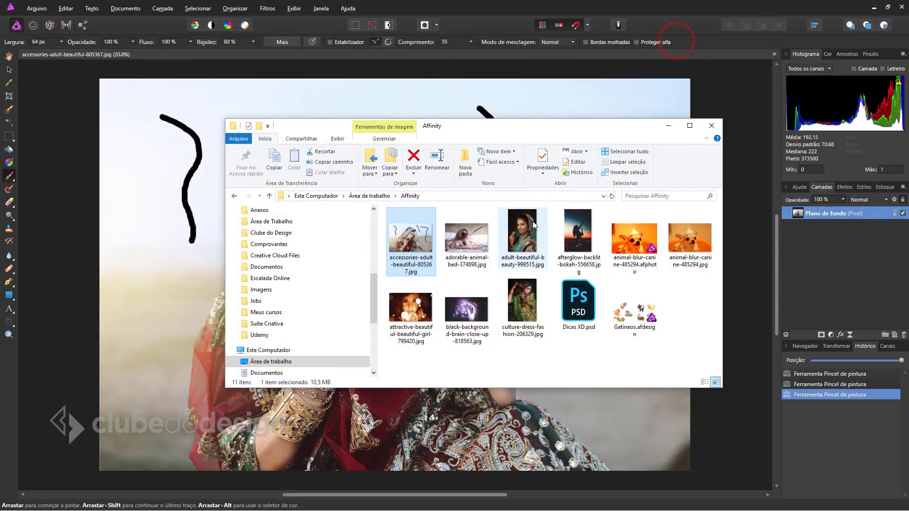
{"action": "left_click", "coordinate": [755, 112]}
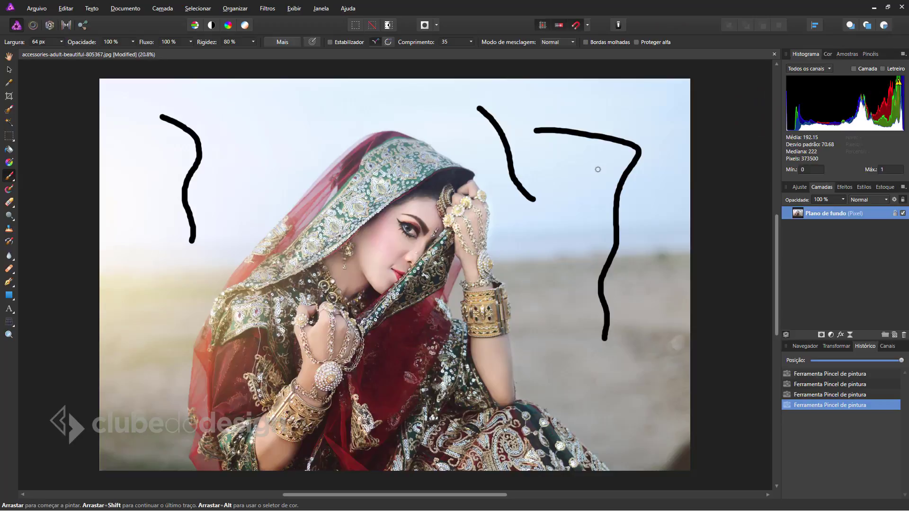
Step: Undo the painted strokes and resave the portrait JPG
{"action": "key", "text": "ctrl+z"}
{"action": "key", "text": "ctrl+z"}
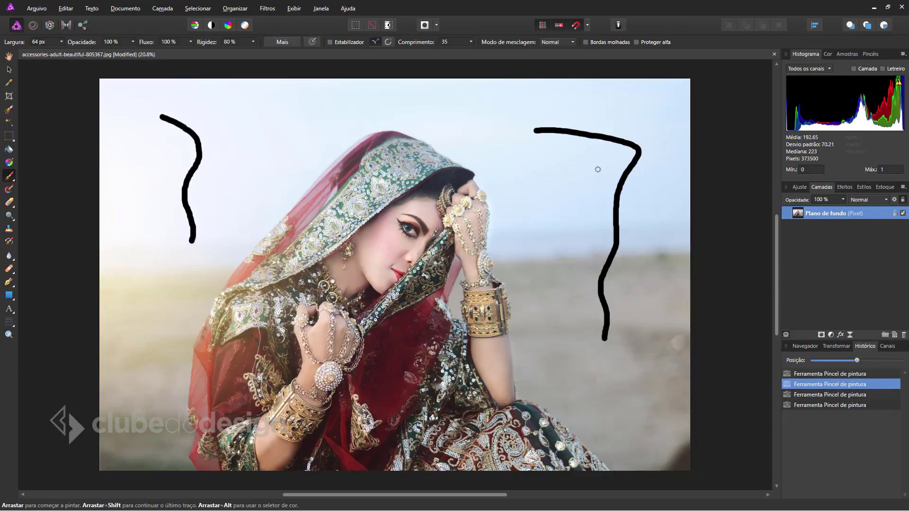
{"action": "key", "text": "ctrl+z"}
{"action": "key", "text": "ctrl+z"}
{"action": "left_click", "coordinate": [598, 169]}
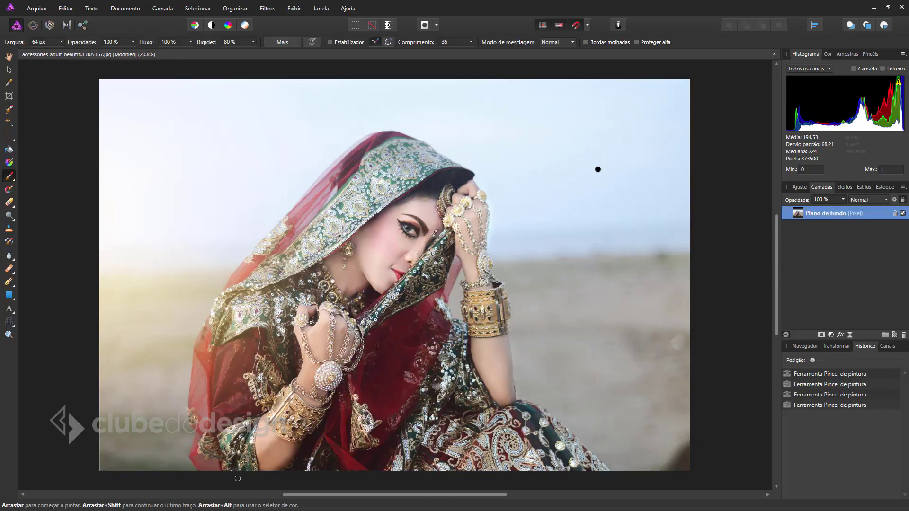
{"action": "key", "text": "ctrl+s"}
{"action": "key", "text": "alt+Tab"}
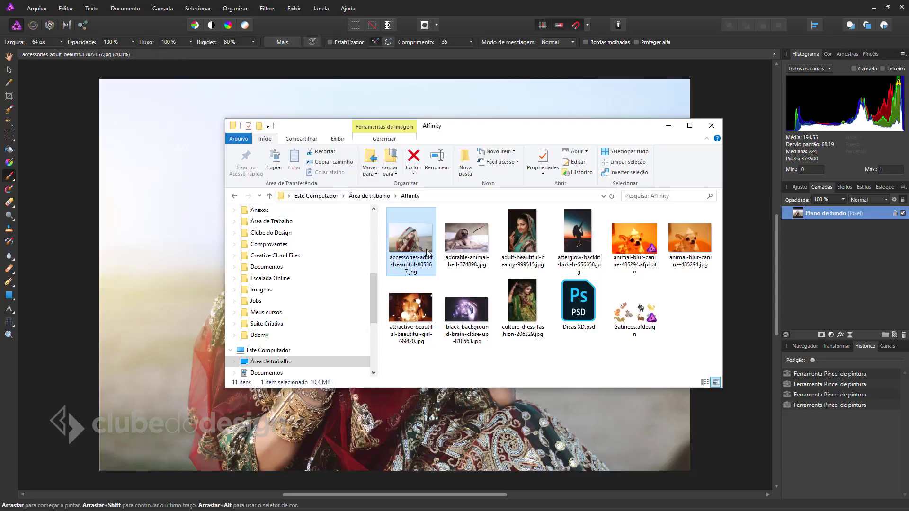
Step: Confirm in Windows Photos that the resaved portrait has no strokes
{"action": "double_click", "coordinate": [419, 239]}
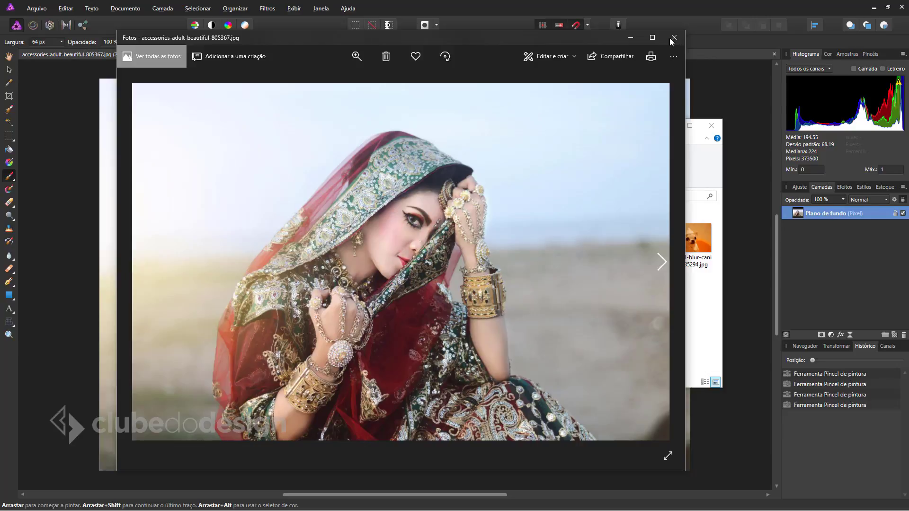
{"action": "left_click", "coordinate": [673, 36]}
{"action": "left_click", "coordinate": [719, 85]}
Step: Paint a curved black stroke down the portrait's right side, save, and close it
{"action": "left_click_drag", "start_coordinate": [553, 109], "coordinate": [604, 332]}
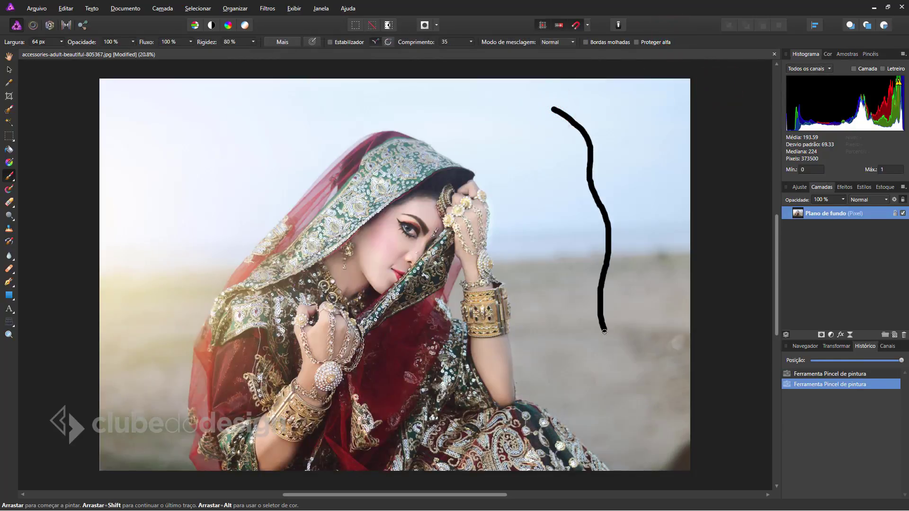
{"action": "key", "text": "ctrl+s"}
{"action": "left_click", "coordinate": [775, 54]}
Step: Check the saved portrait with its black curve in Windows Photos
{"action": "key", "text": "alt+Tab"}
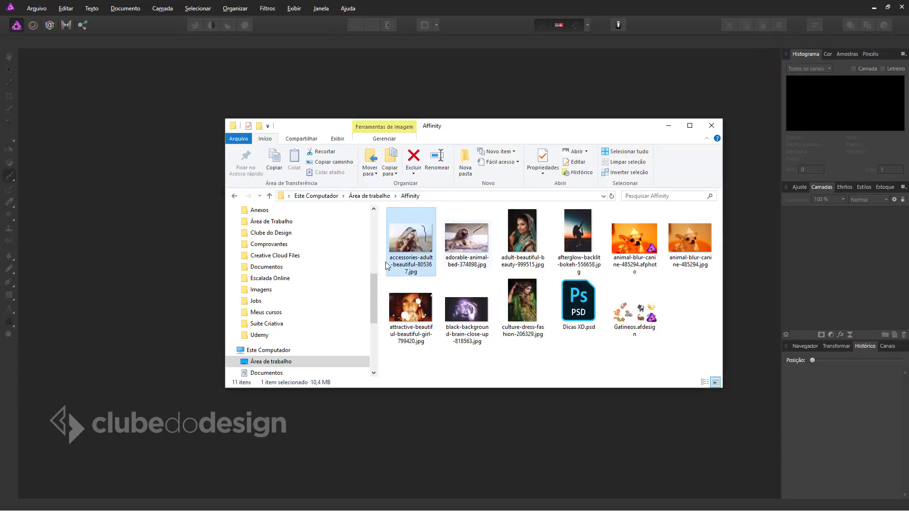
{"action": "double_click", "coordinate": [415, 242]}
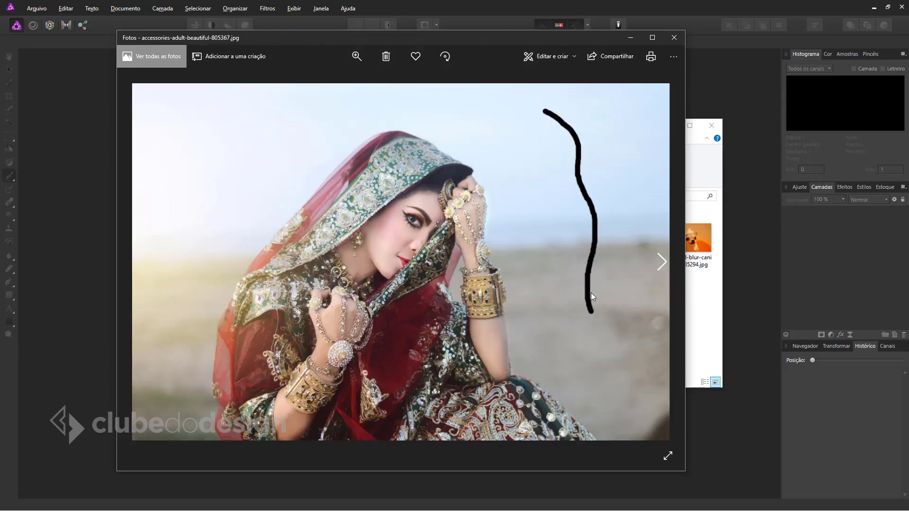
{"action": "left_click", "coordinate": [680, 40]}
{"action": "left_click", "coordinate": [36, 9]}
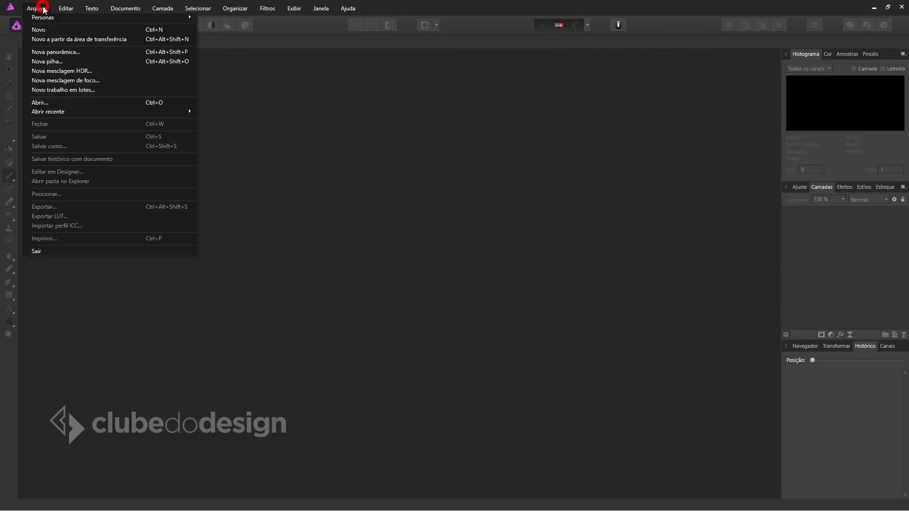
{"action": "left_click", "coordinate": [63, 112]}
{"action": "left_click", "coordinate": [298, 113]}
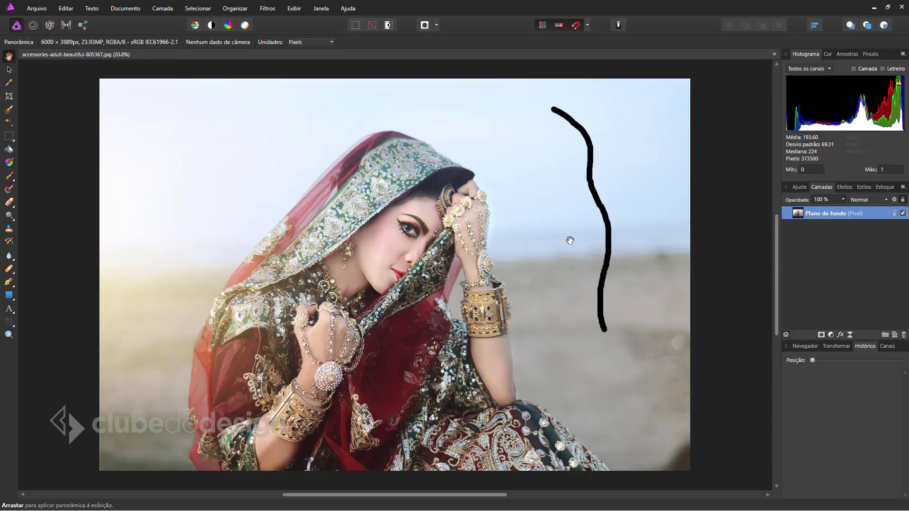
{"action": "left_click", "coordinate": [775, 54]}
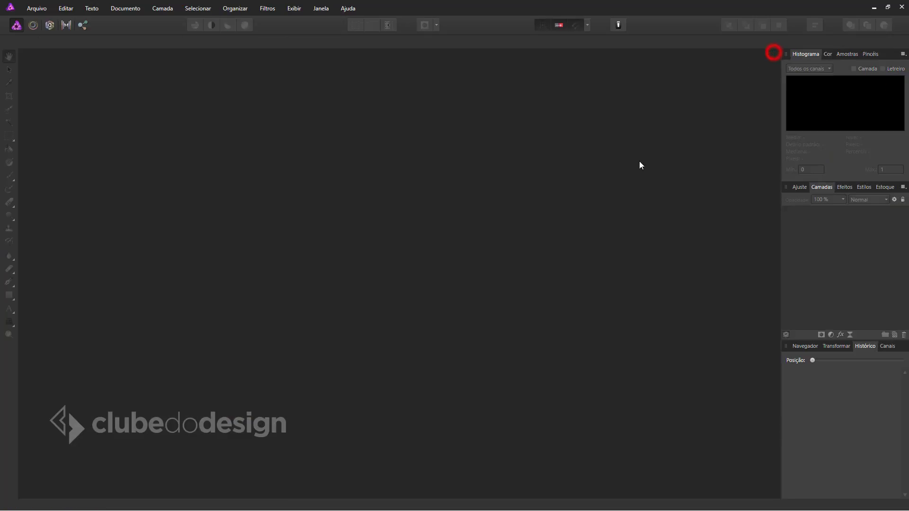
Step: Open afterglow-backlit-bokeh-556658.jpg
{"action": "left_click", "coordinate": [29, 9]}
{"action": "left_click", "coordinate": [64, 113]}
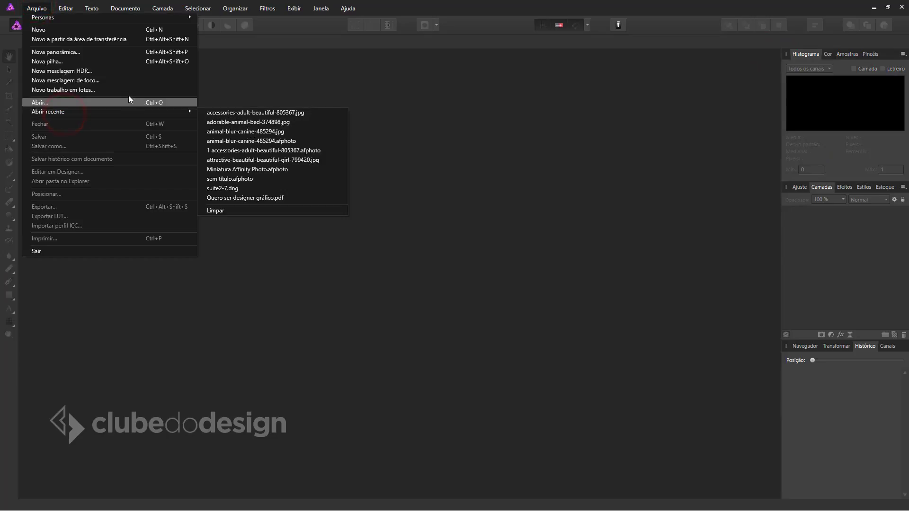
{"action": "left_click", "coordinate": [94, 103]}
{"action": "scroll", "coordinate": [192, 170], "scroll_direction": "down", "scroll_amount": 2}
{"action": "left_click", "coordinate": [355, 173]}
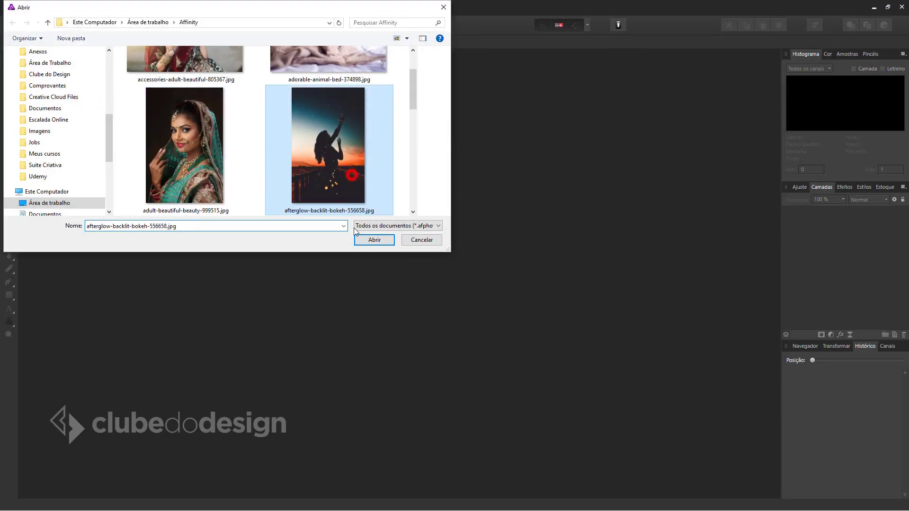
{"action": "left_click", "coordinate": [374, 240]}
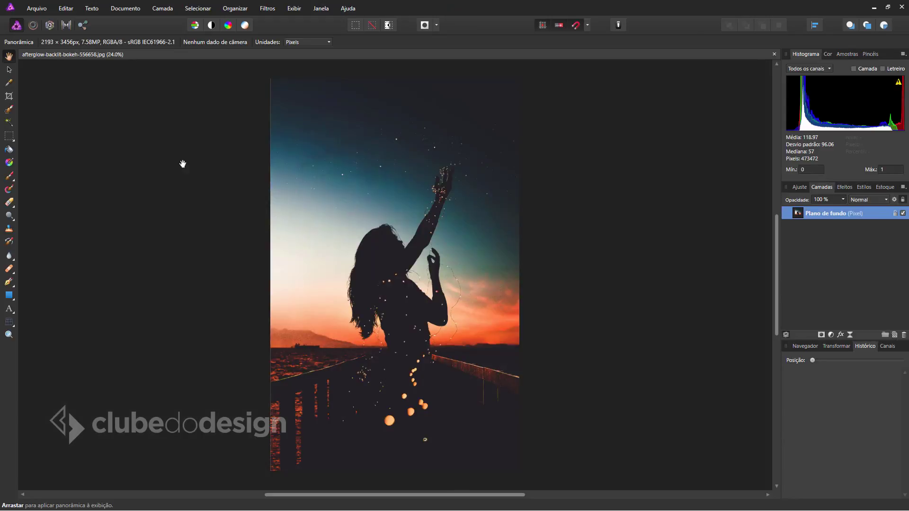
Step: Paint a black vertical freehand stroke on the afterglow photo
{"action": "left_click", "coordinate": [833, 334]}
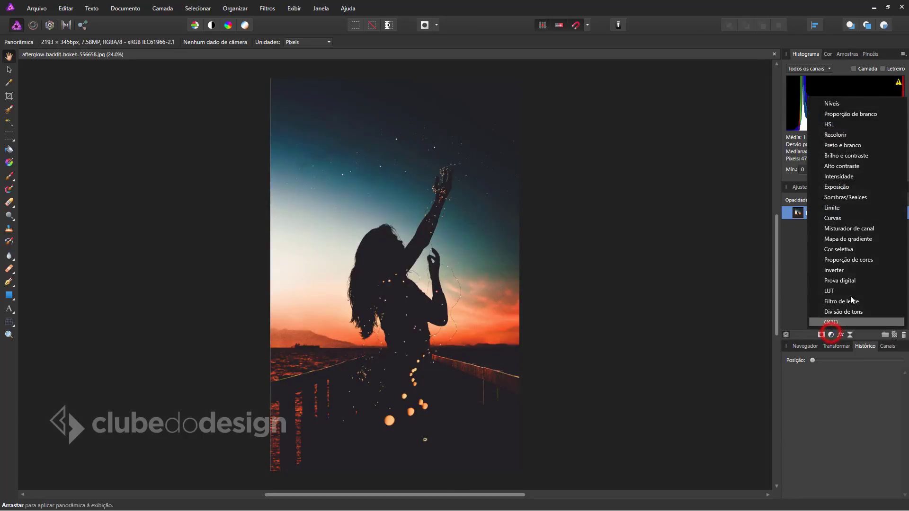
{"action": "left_click", "coordinate": [644, 234]}
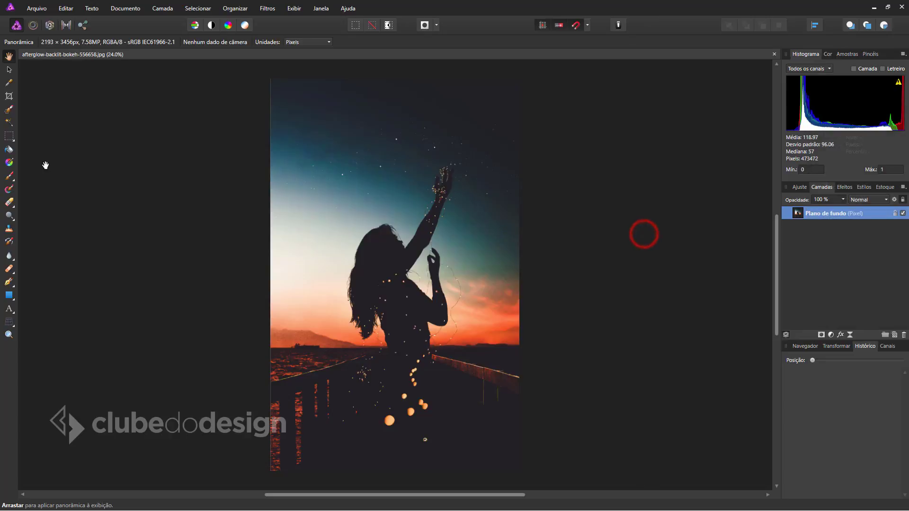
{"action": "key", "text": "b"}
{"action": "mouse_move", "coordinate": [315, 170]}
{"action": "left_mouse_down"}
{"action": "mouse_move", "coordinate": [306, 135]}
{"action": "mouse_move", "coordinate": [332, 199]}
{"action": "mouse_move", "coordinate": [319, 296]}
{"action": "left_mouse_up"}
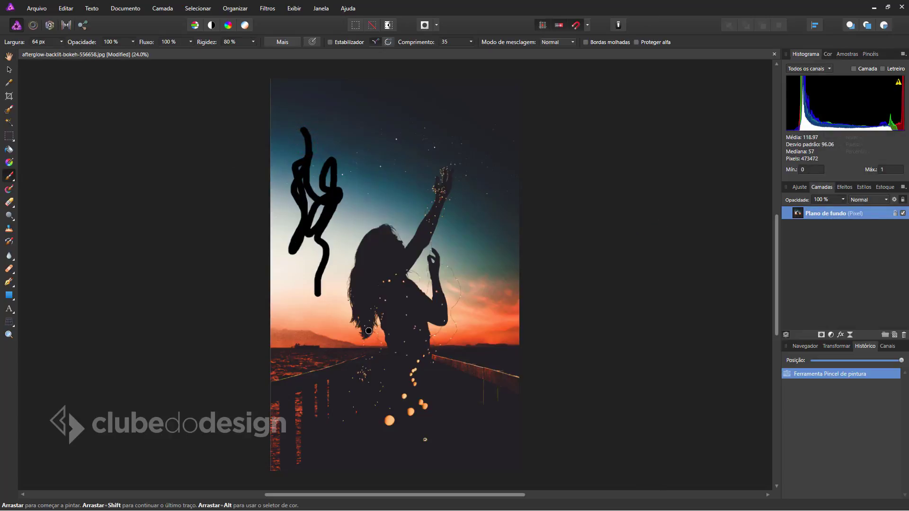
Step: Add a Curves adjustment layer and raise the curve to brighten the photo
{"action": "left_click", "coordinate": [830, 335]}
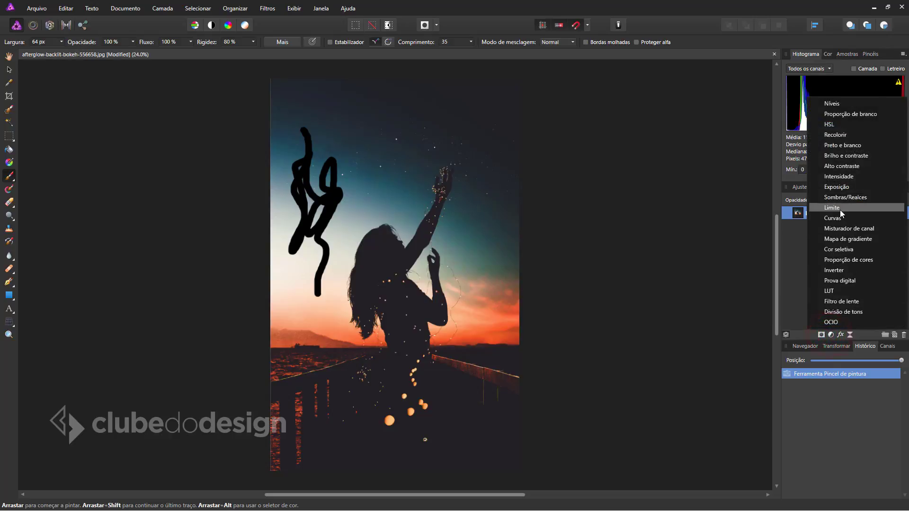
{"action": "left_click", "coordinate": [840, 217]}
{"action": "mouse_move", "coordinate": [683, 326]}
{"action": "left_mouse_down"}
{"action": "mouse_move", "coordinate": [686, 333]}
{"action": "mouse_move", "coordinate": [661, 311]}
{"action": "left_mouse_up"}
{"action": "left_click", "coordinate": [755, 238]}
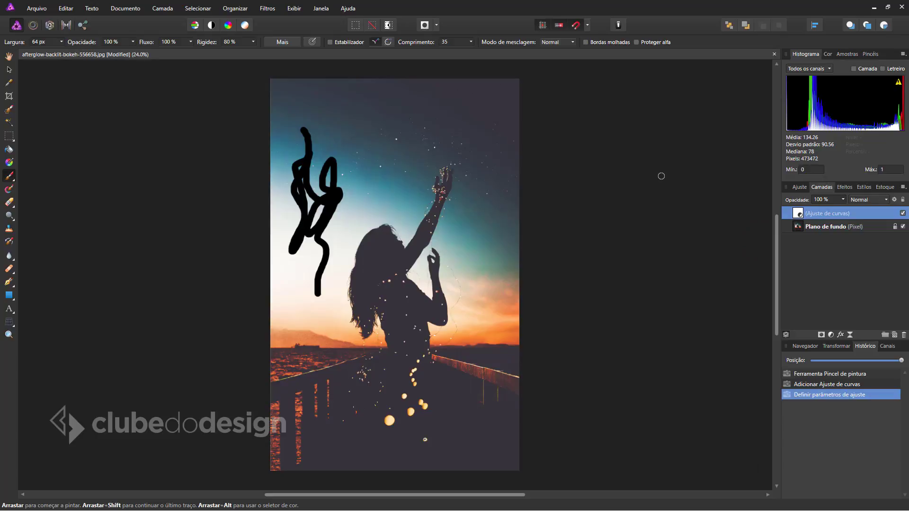
Step: Paint a dark horizontal stroke near the top of the photo
{"action": "left_click", "coordinate": [37, 8]}
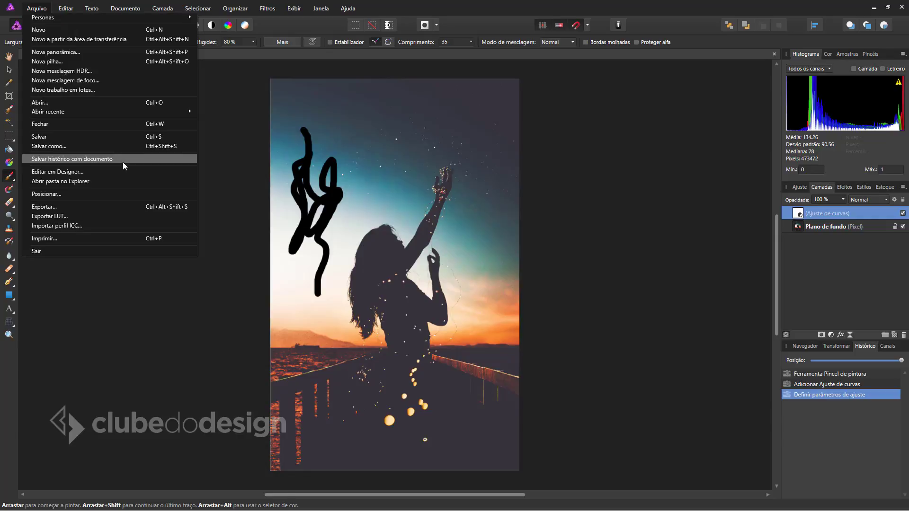
{"action": "left_click", "coordinate": [658, 206]}
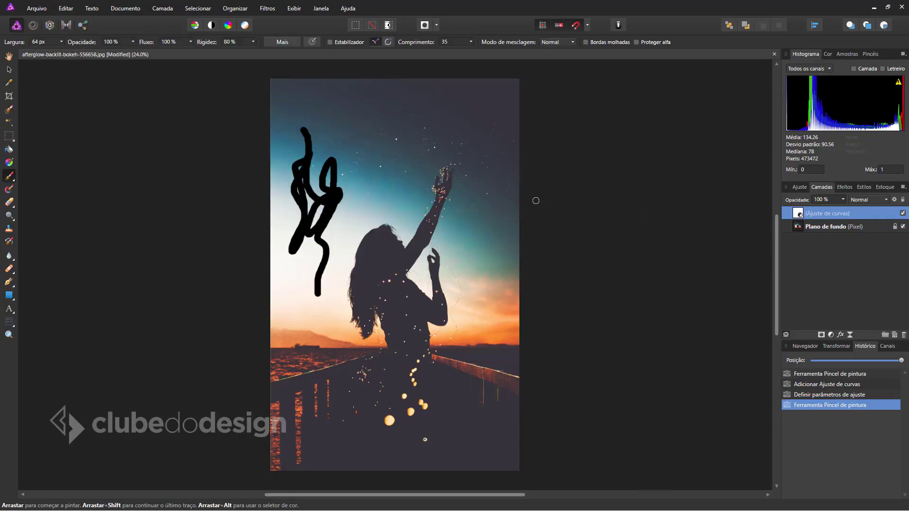
{"action": "left_click_drag", "start_coordinate": [354, 112], "coordinate": [432, 114]}
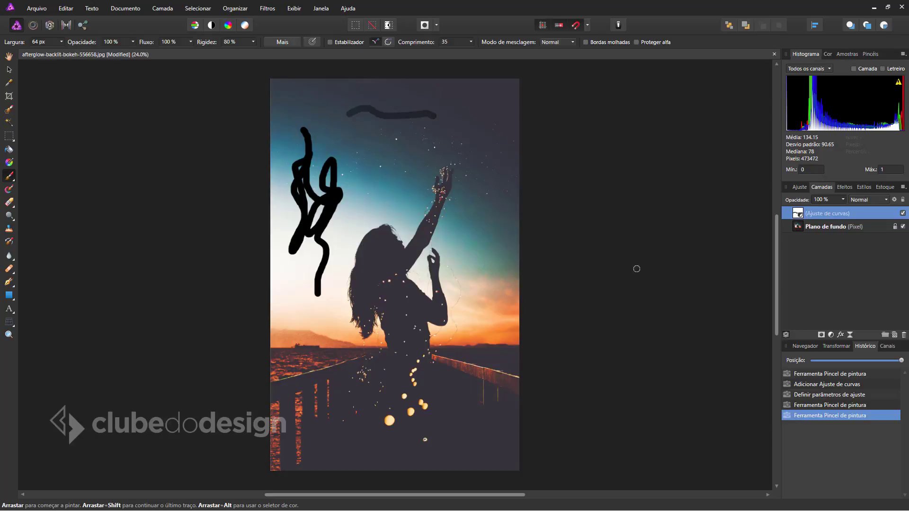
Step: Enable Save History With Document and confirm with Sim
{"action": "left_click", "coordinate": [36, 8]}
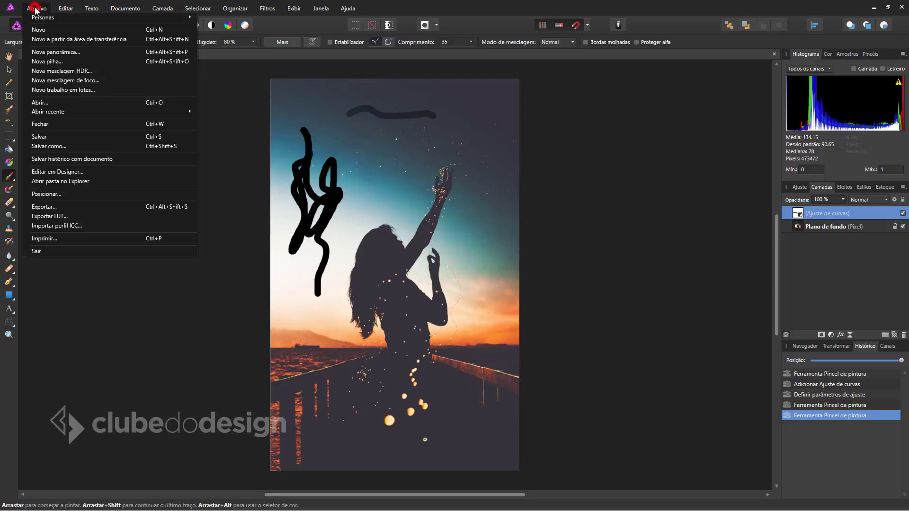
{"action": "left_click", "coordinate": [82, 160]}
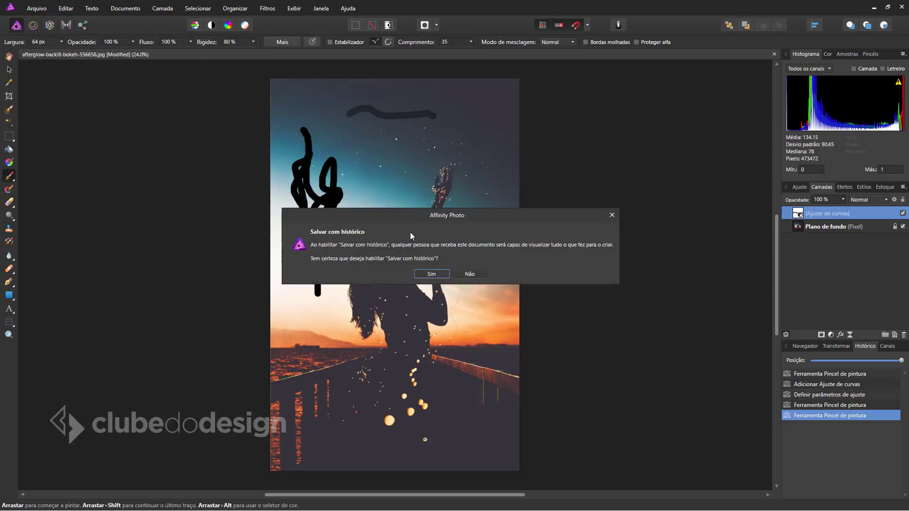
{"action": "left_click", "coordinate": [431, 274]}
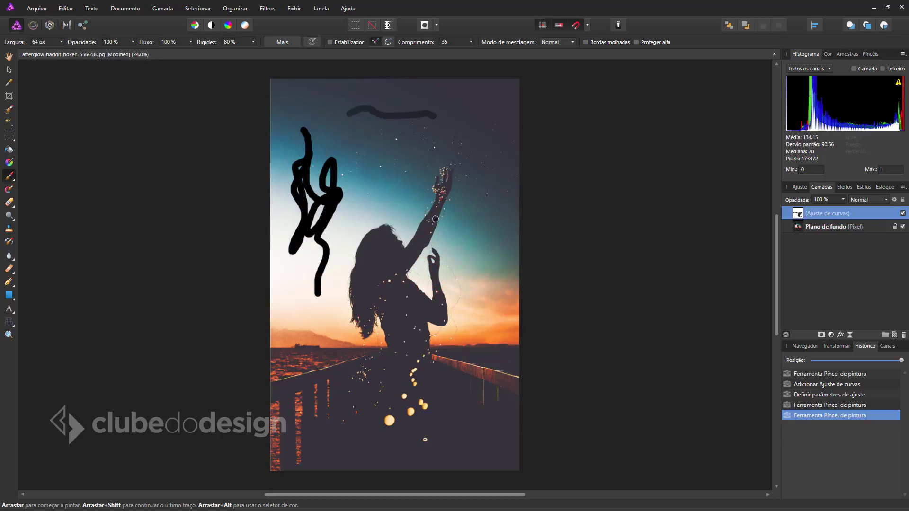
{"action": "left_click", "coordinate": [37, 8]}
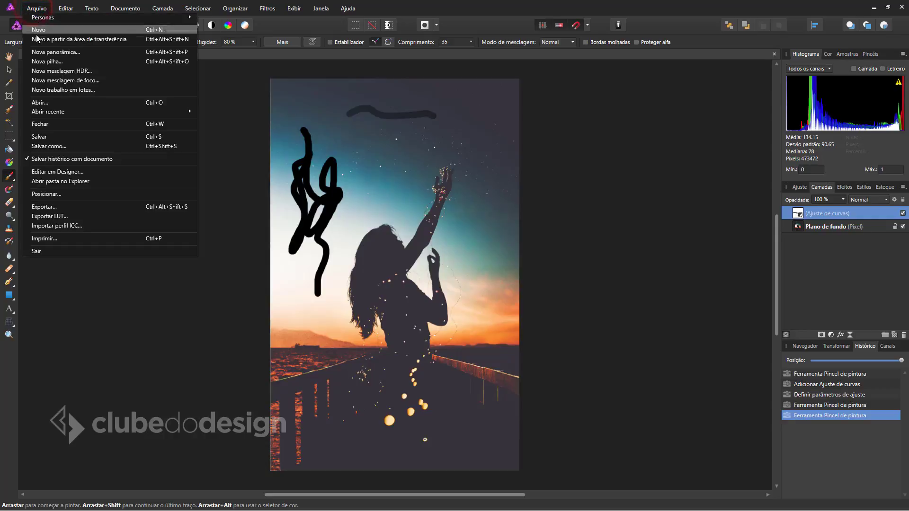
Step: Save the layered photo as afterglow-backlit-bokeh-556658.afphoto in the desktop Affinity folder, without flattening
{"action": "left_click", "coordinate": [49, 137]}
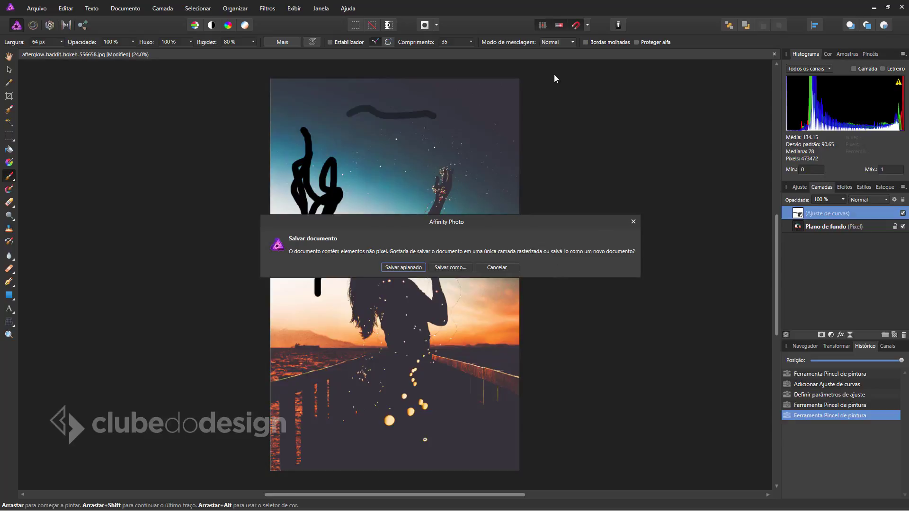
{"action": "left_click", "coordinate": [458, 268]}
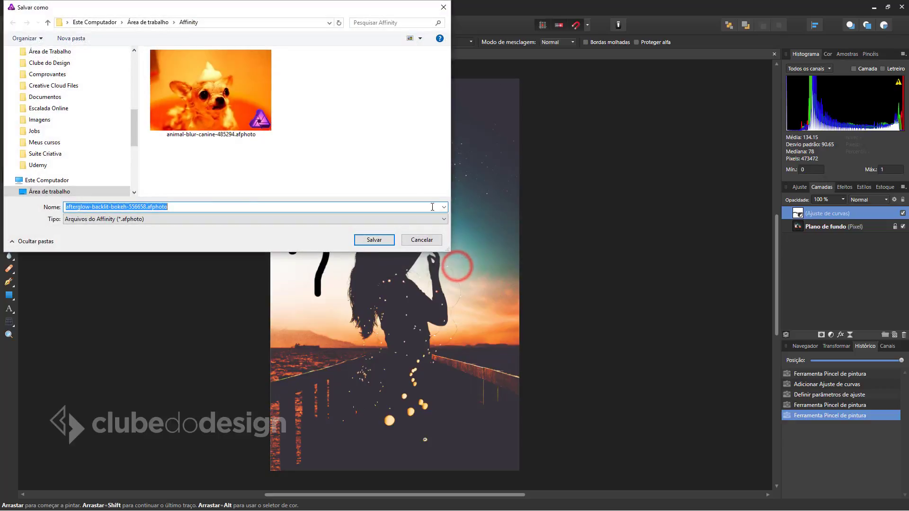
{"action": "left_click", "coordinate": [372, 240]}
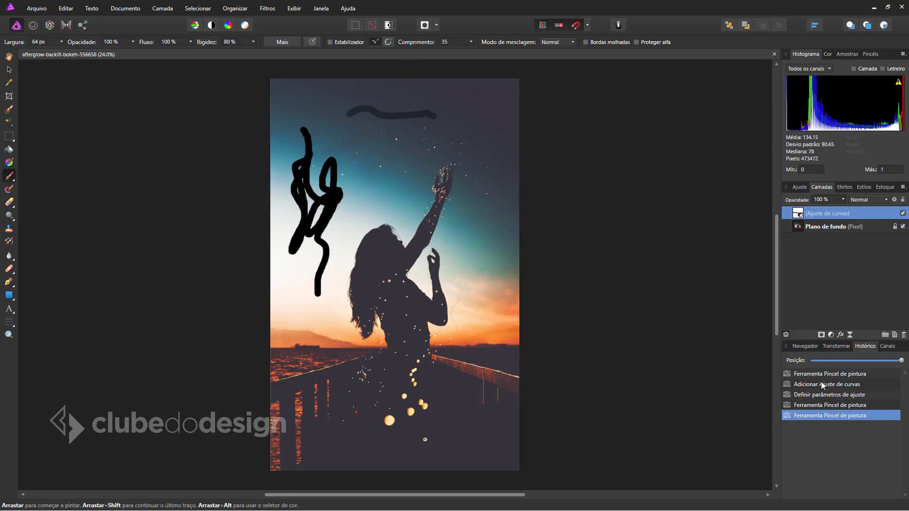
Step: Close the document and reopen the afterglow .afphoto from the Affinity folder in Affinity Photo
{"action": "left_click", "coordinate": [774, 55]}
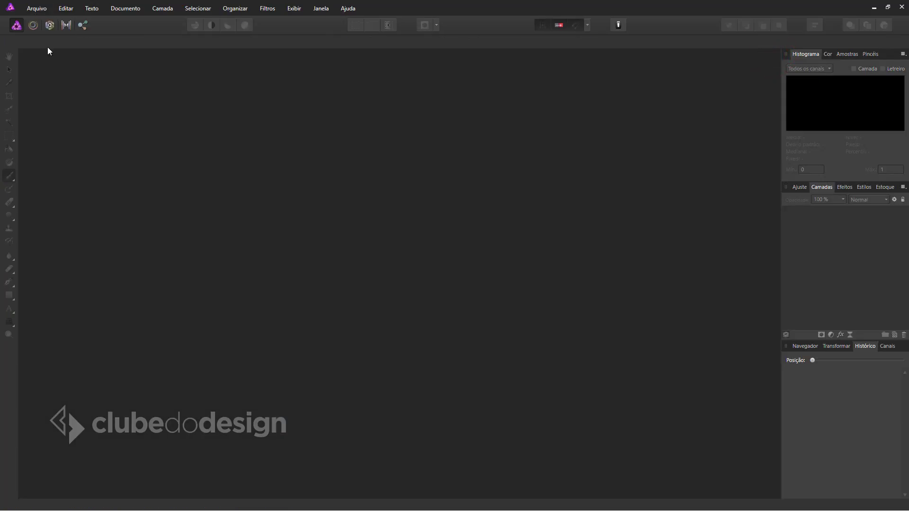
{"action": "key", "text": "alt+Tab"}
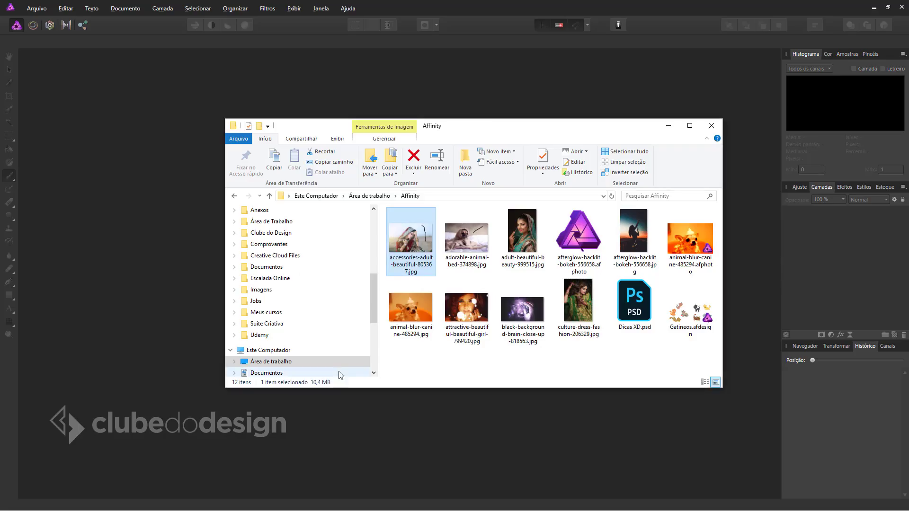
{"action": "left_click", "coordinate": [578, 237]}
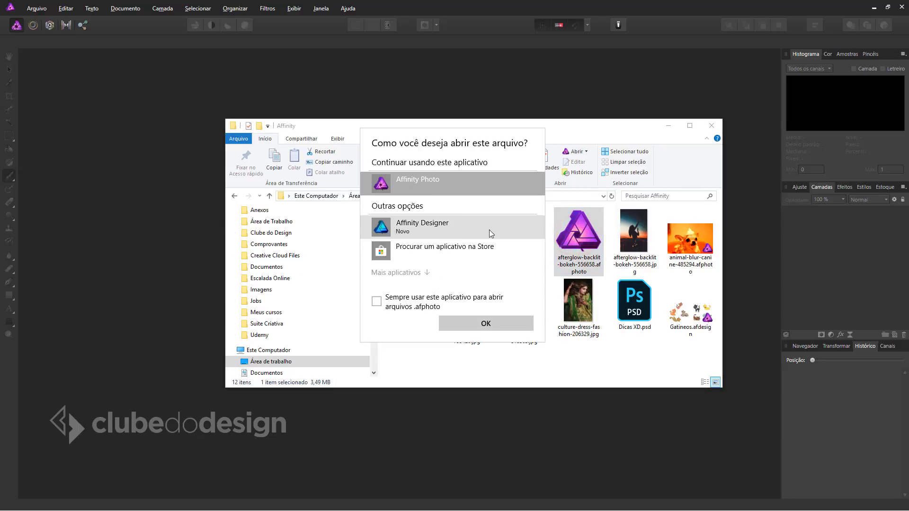
{"action": "double_click", "coordinate": [447, 186]}
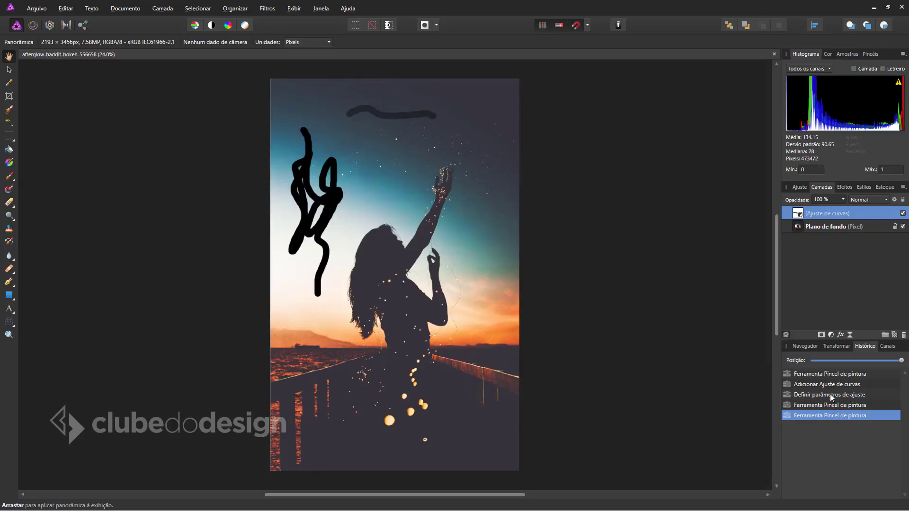
{"action": "left_click", "coordinate": [831, 375]}
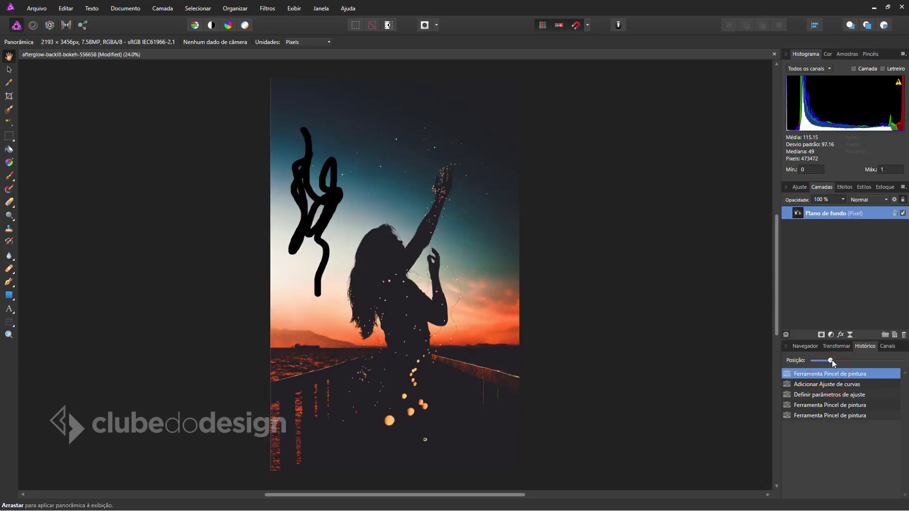
{"action": "left_click_drag", "start_coordinate": [829, 360], "coordinate": [813, 361]}
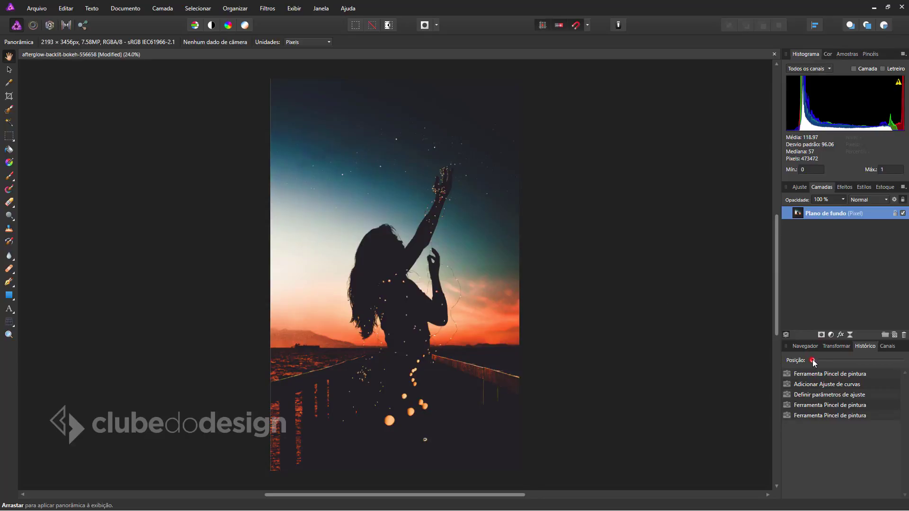
{"action": "left_click_drag", "start_coordinate": [813, 361], "coordinate": [901, 360]}
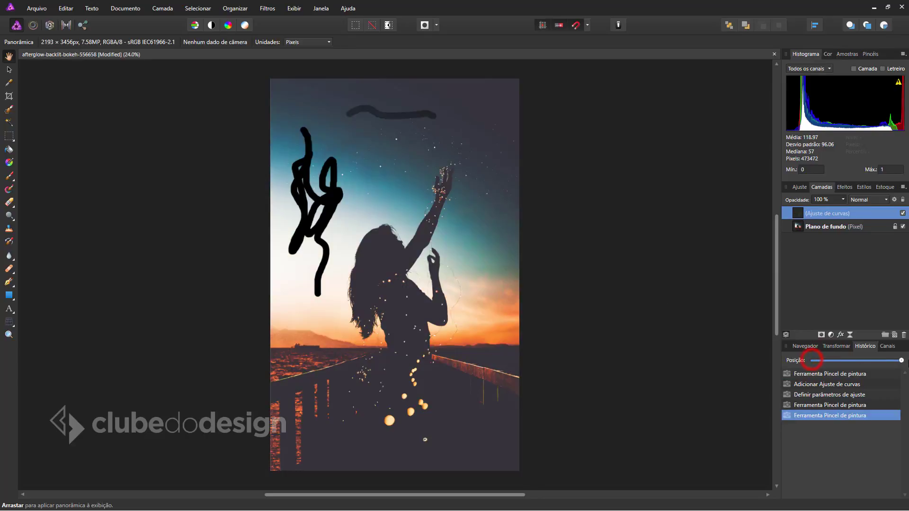
{"action": "left_click", "coordinate": [36, 8]}
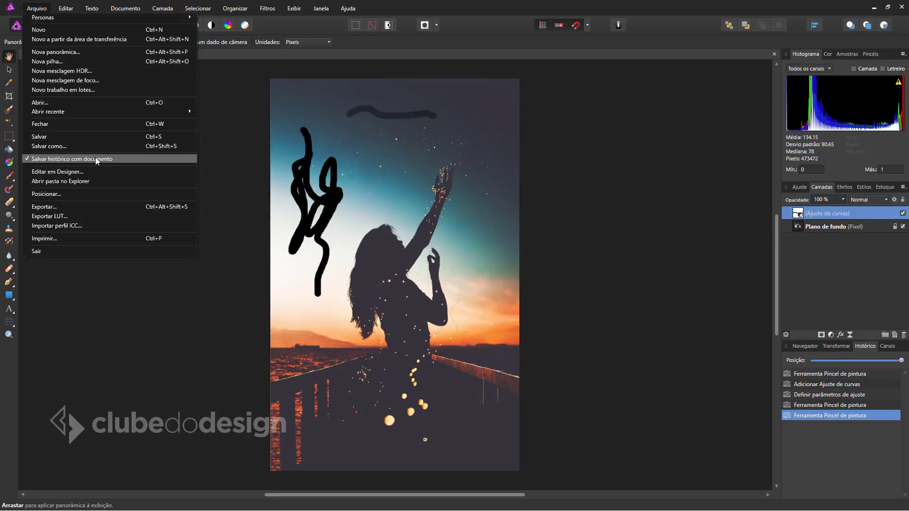
{"action": "left_click", "coordinate": [685, 269]}
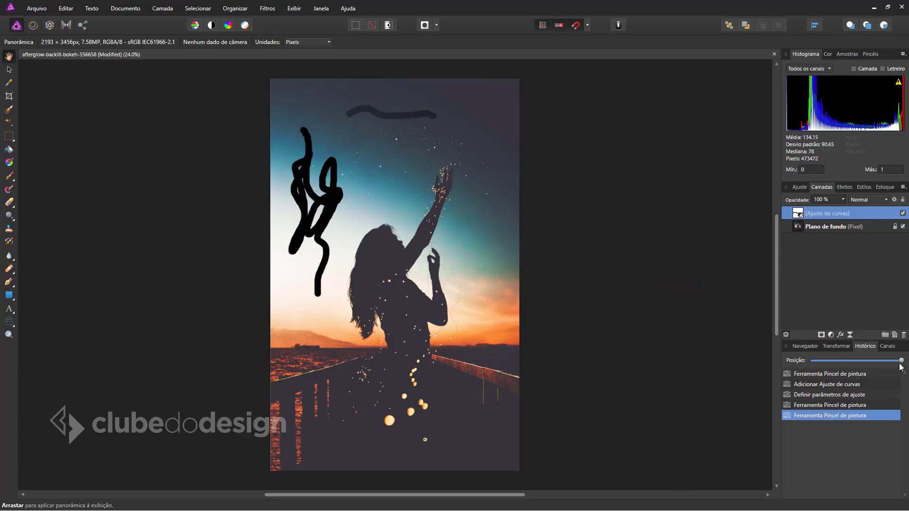
{"action": "mouse_move", "coordinate": [901, 361]}
{"action": "left_mouse_down"}
{"action": "mouse_move", "coordinate": [813, 361]}
{"action": "mouse_move", "coordinate": [901, 361]}
{"action": "left_mouse_up"}
{"action": "left_click", "coordinate": [37, 8]}
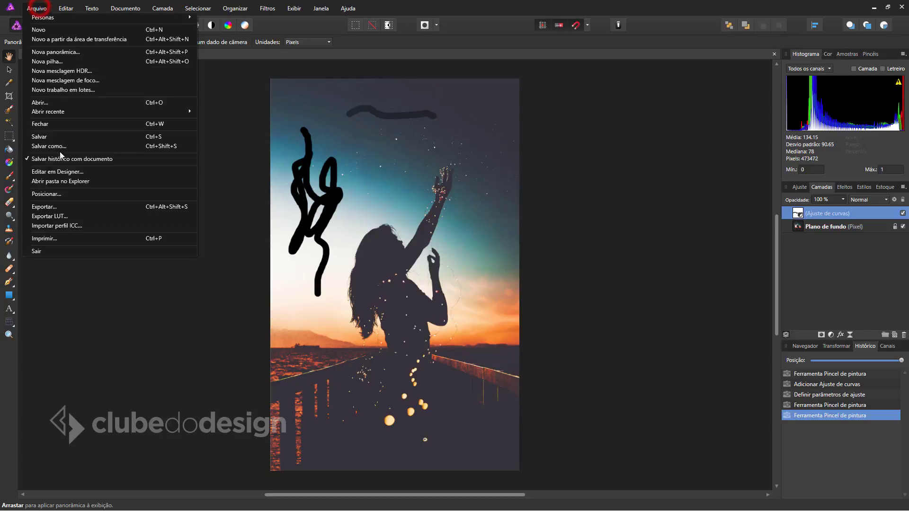
{"action": "left_click", "coordinate": [51, 161]}
{"action": "left_click", "coordinate": [37, 8]}
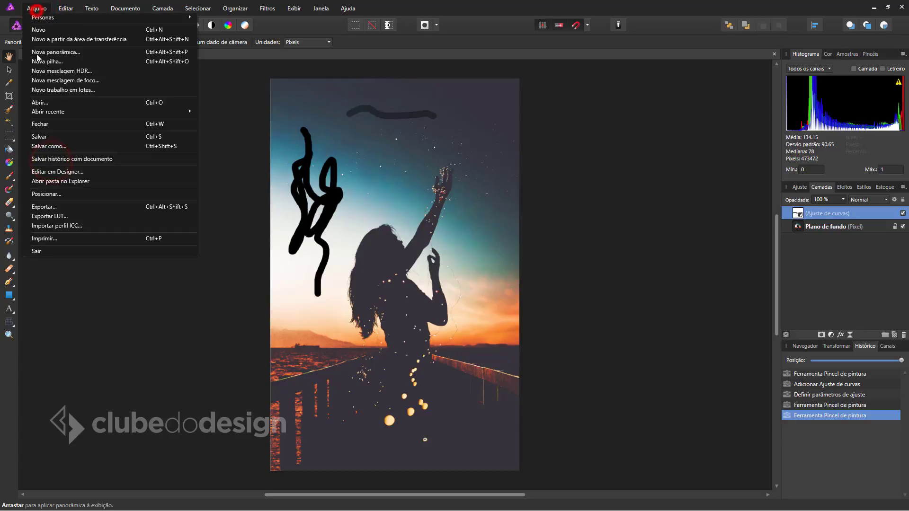
{"action": "left_click", "coordinate": [52, 135]}
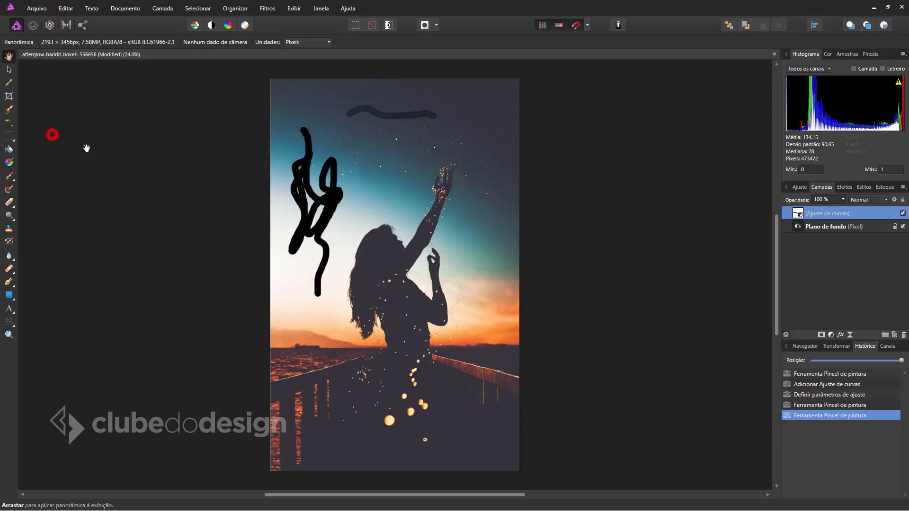
Step: Close the photo and reopen afterglow-backlit-bokeh-556658.afphoto from the recent files list
{"action": "left_click", "coordinate": [774, 55]}
{"action": "left_click", "coordinate": [773, 54]}
{"action": "left_click", "coordinate": [37, 8]}
{"action": "left_click", "coordinate": [53, 111]}
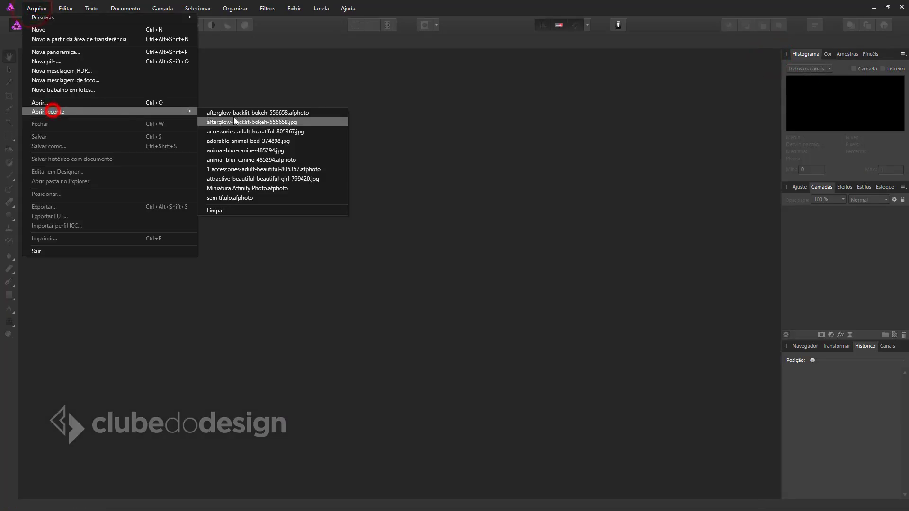
{"action": "left_click", "coordinate": [246, 112]}
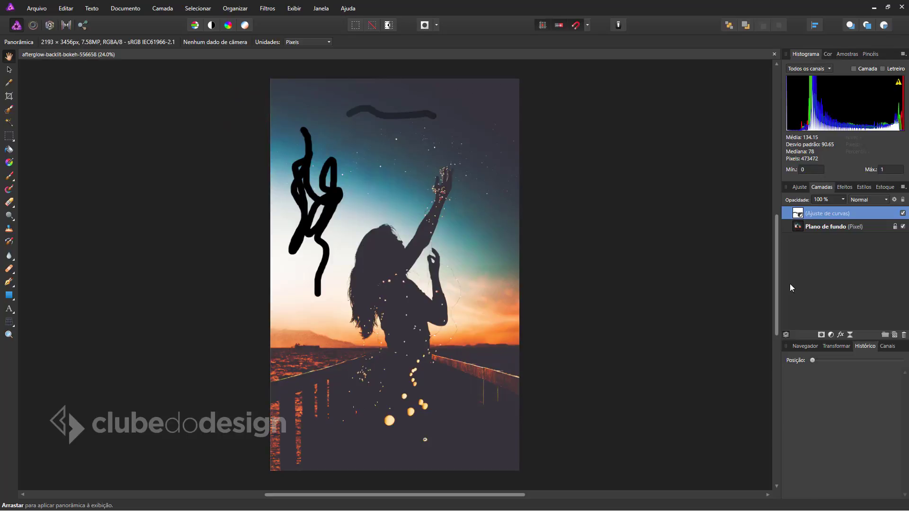
Step: Drag the Curves layer below Plano de fundo, then check the saved file's size in File Explorer
{"action": "left_click_drag", "start_coordinate": [833, 213], "coordinate": [869, 293]}
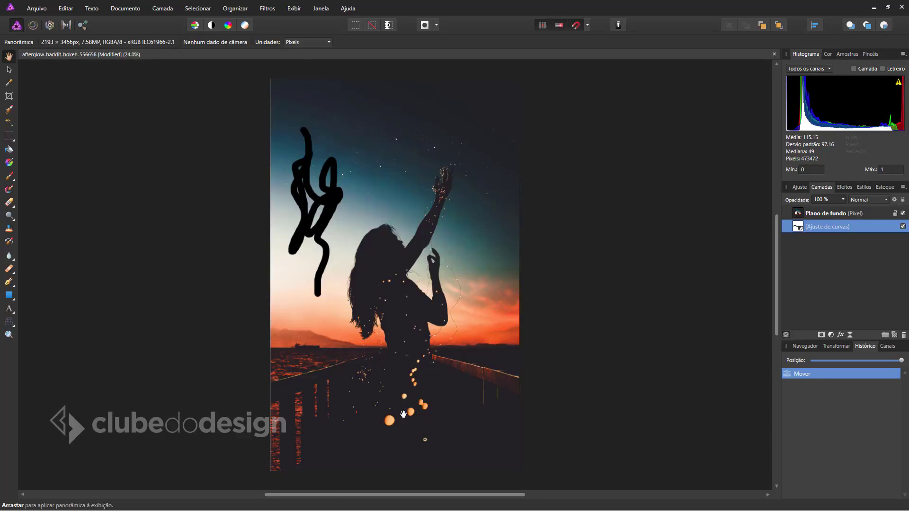
{"action": "key", "text": "alt+Tab"}
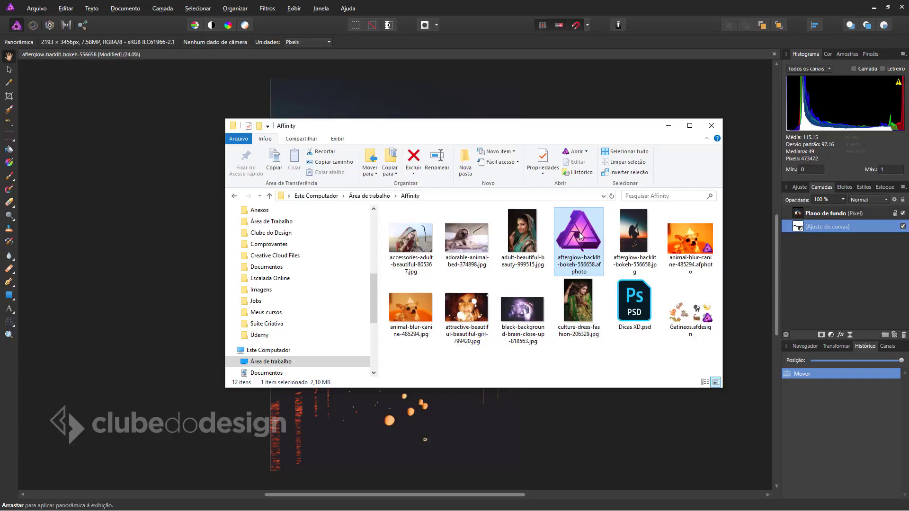
{"action": "mouse_move", "coordinate": [579, 237]}
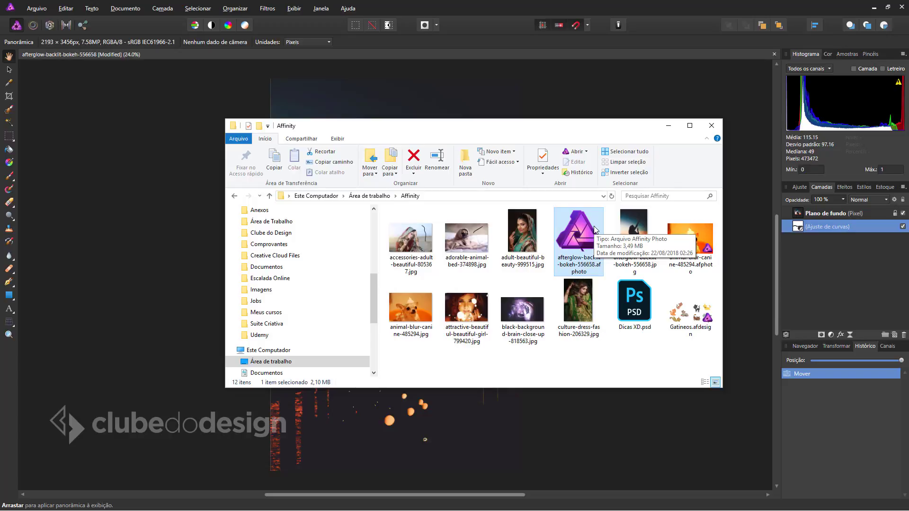
{"action": "key", "text": "alt+Tab"}
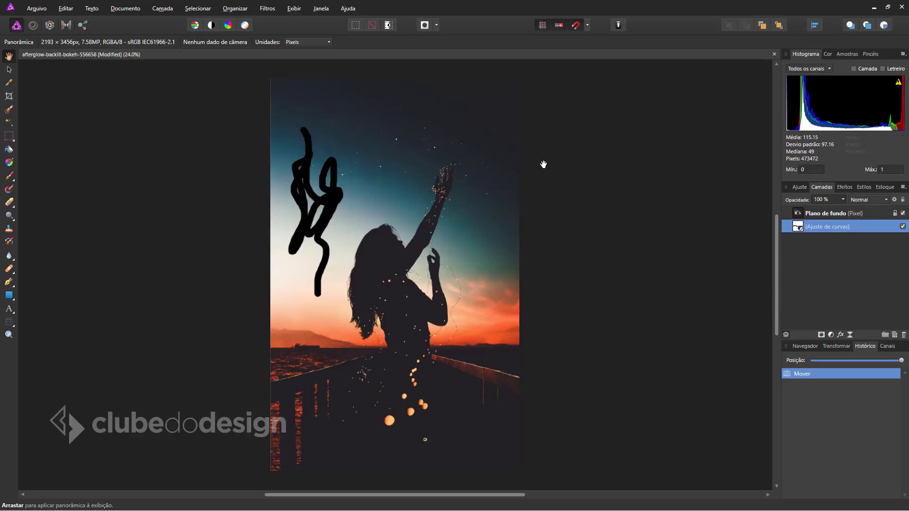